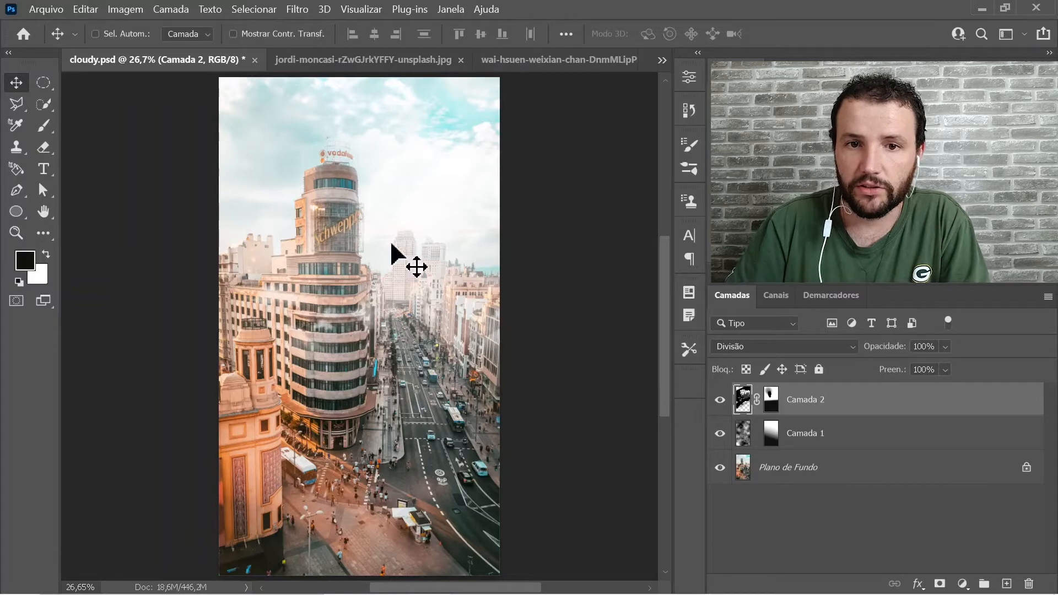
- Switch to the jordi-moncasi city photo and add a new empty layer named "Filtro Nuvens"
left_click(359, 62)
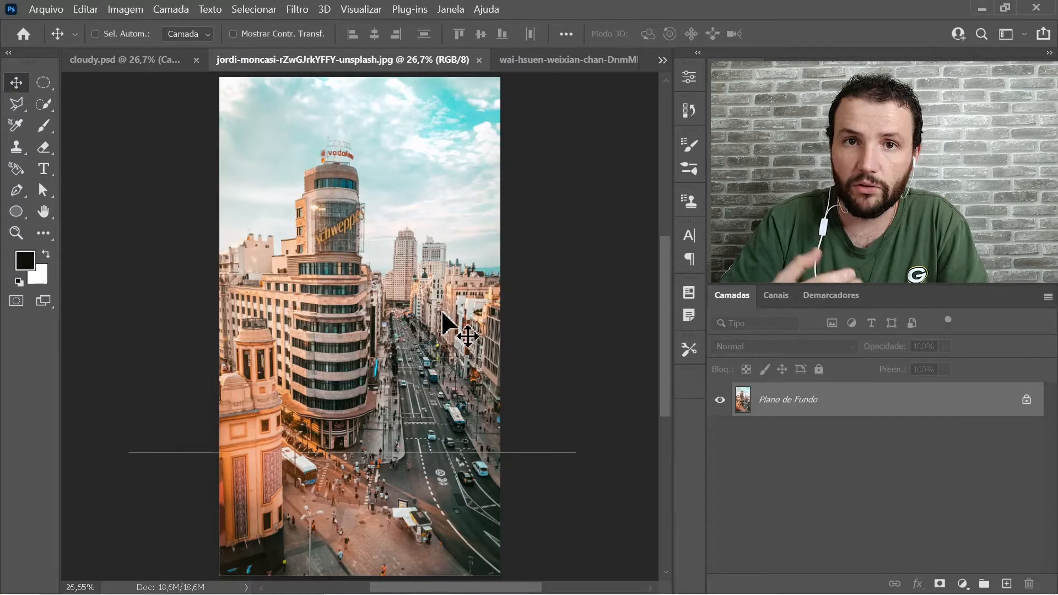
key("ctrl")
key("ctrl+shift+alt+n")
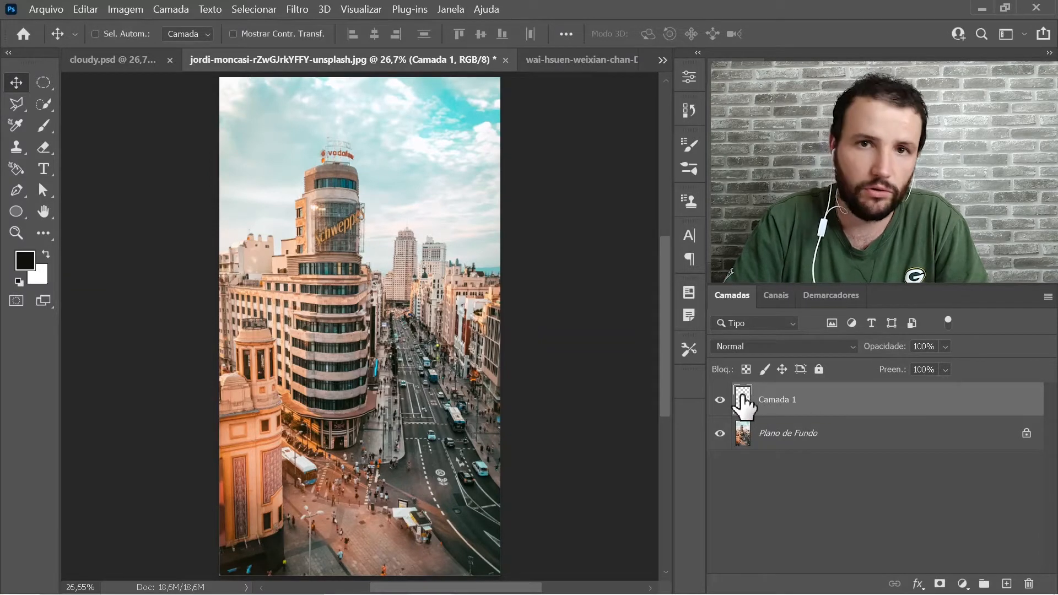
double_click(778, 402)
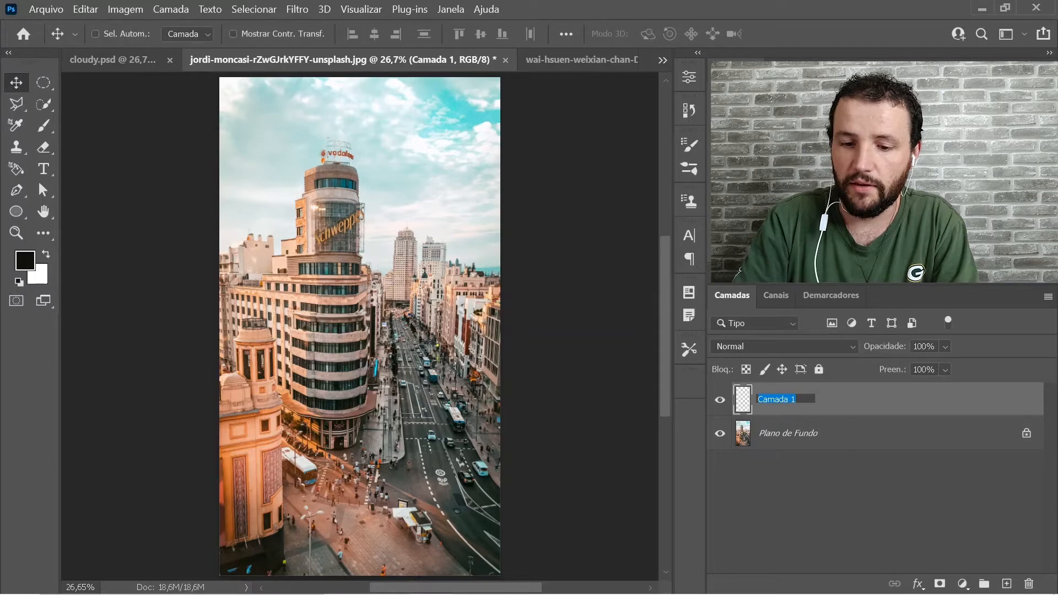
type("Filtro Nuven")
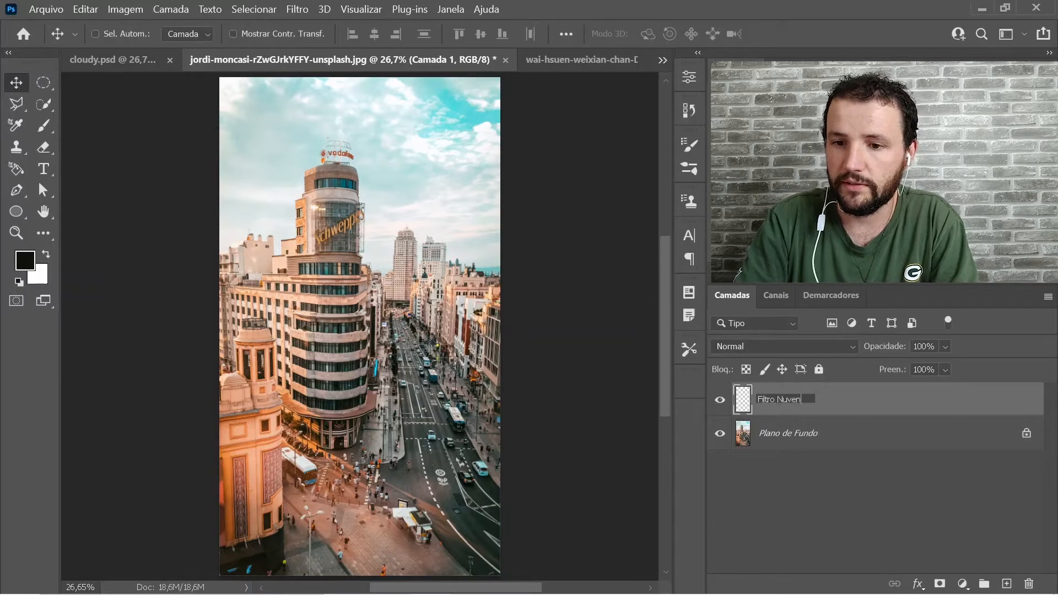
type("s")
key("Return")
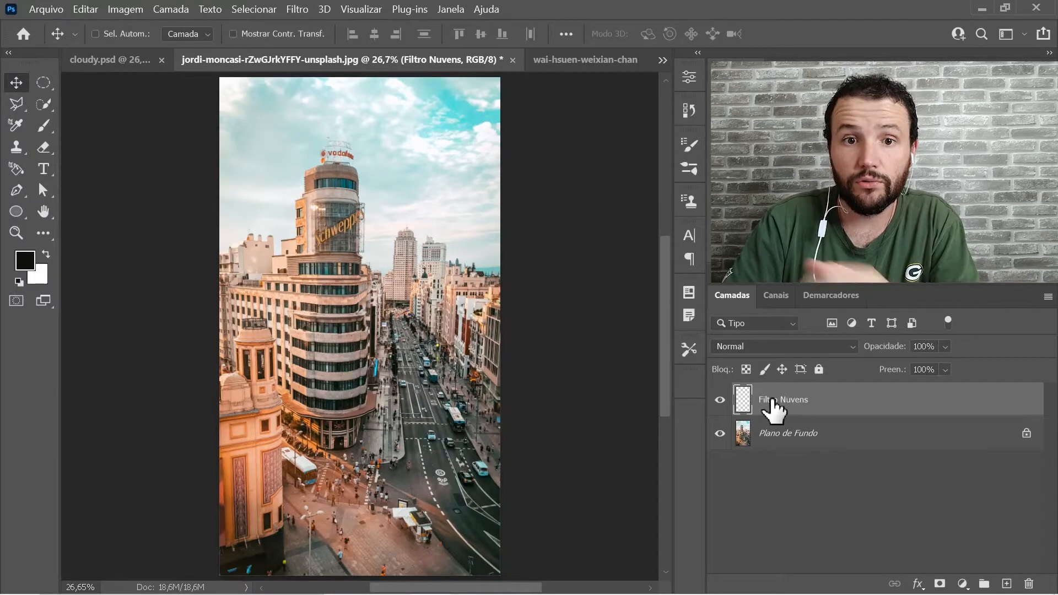
- Fill the Filtro Nuvens layer with the Nuvens render filter
left_click(285, 13)
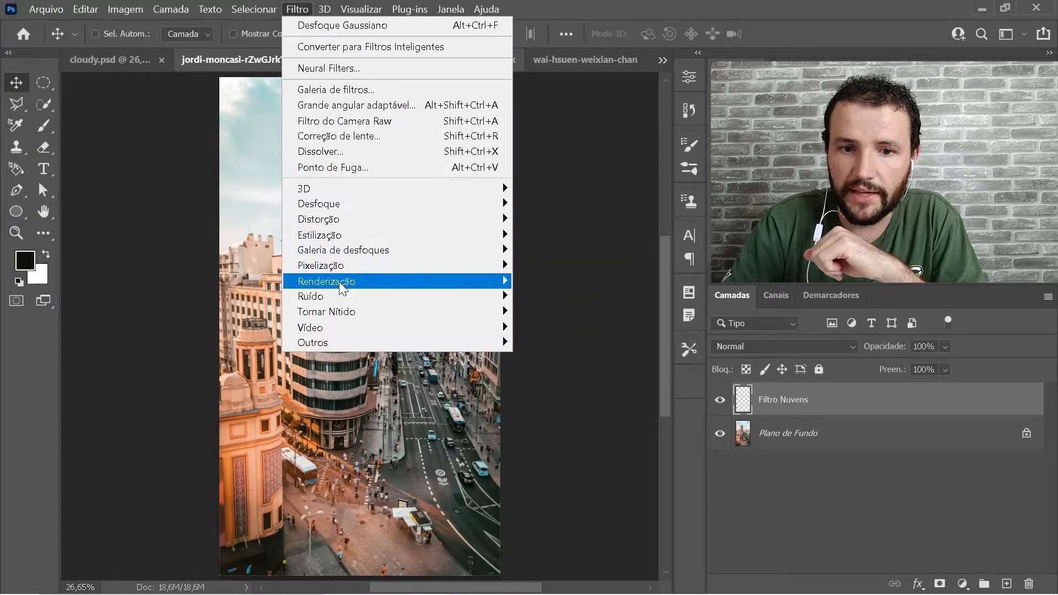
mouse_move(344, 281)
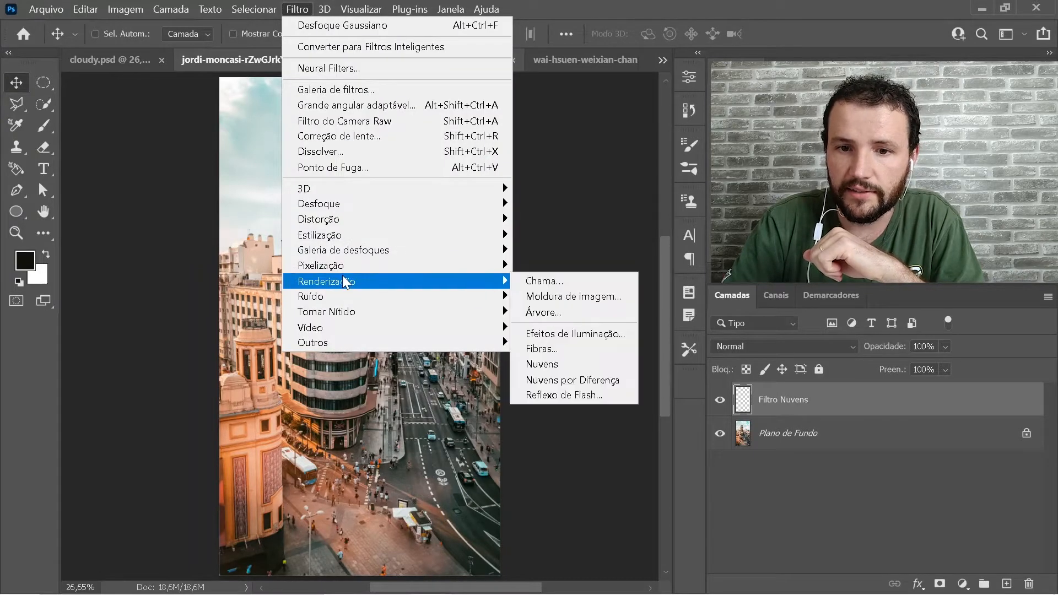
left_click(550, 364)
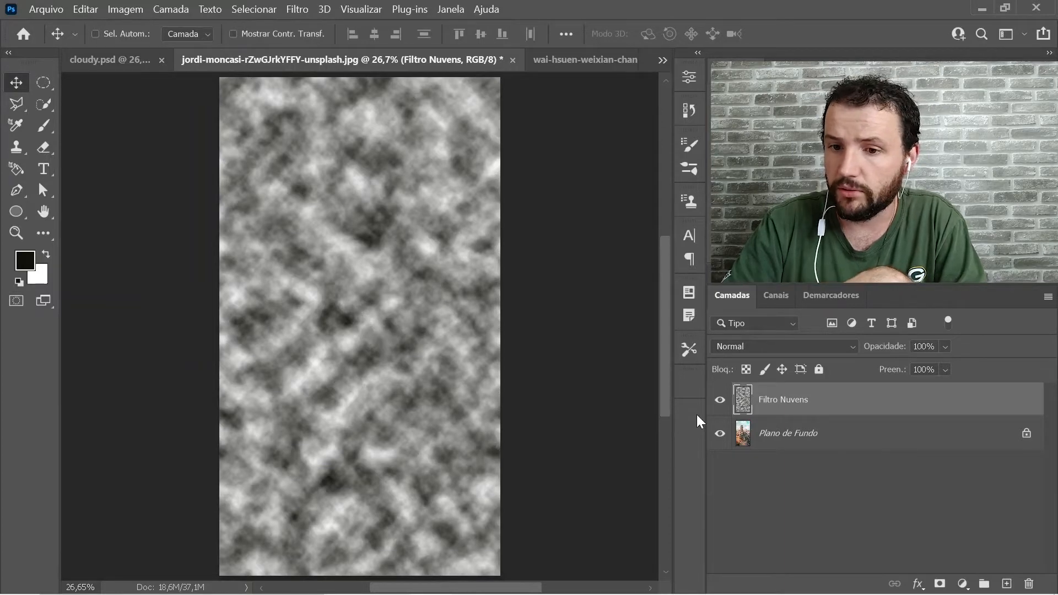
- Set the Filtro Nuvens layer's blend mode to Divisão and hide its clouds with an inverted, black layer mask
left_click(786, 345)
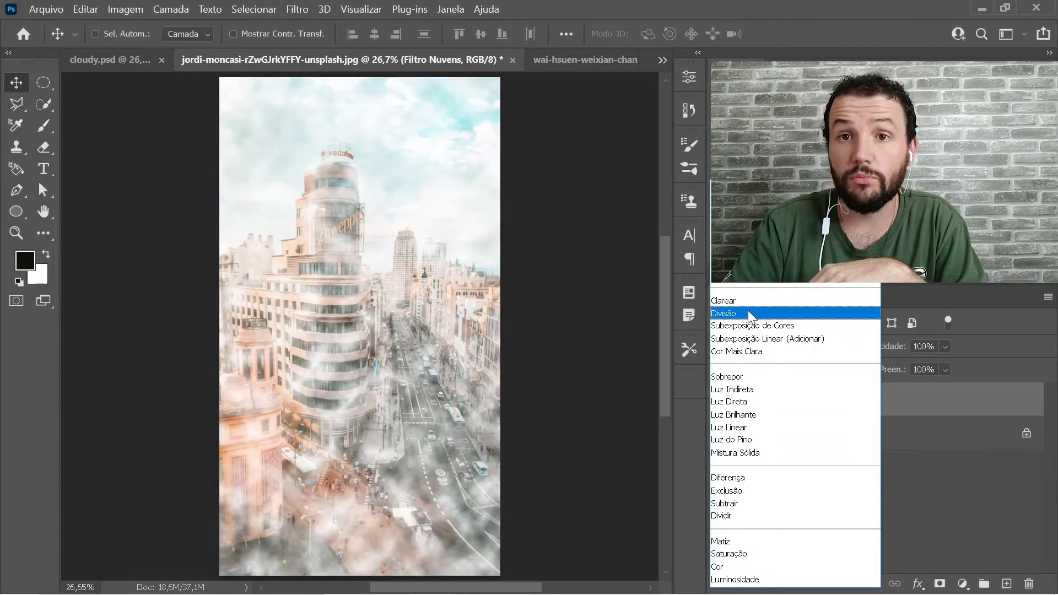
left_click(748, 311)
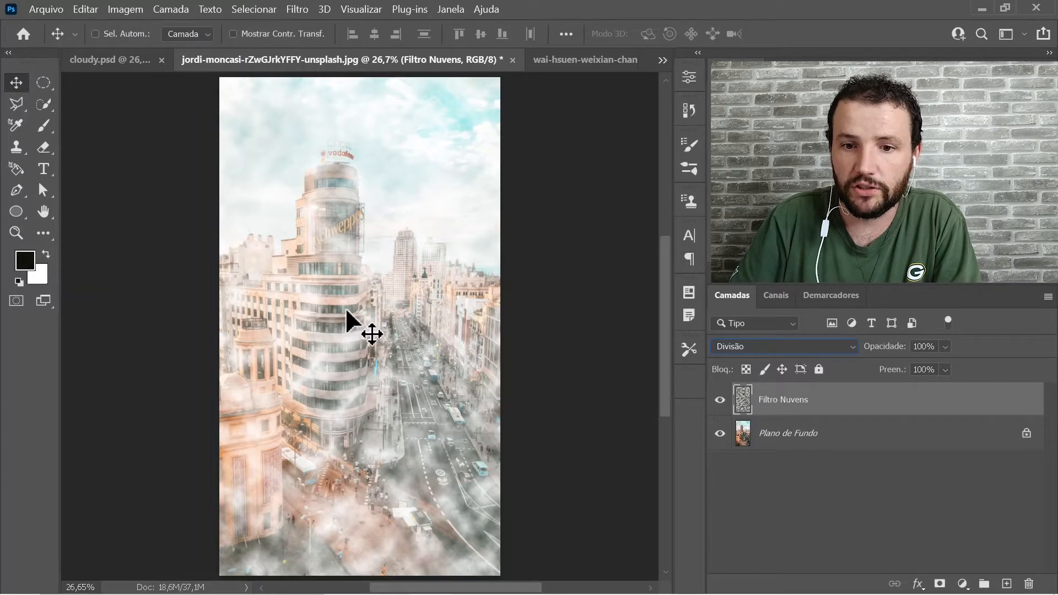
left_click(940, 584)
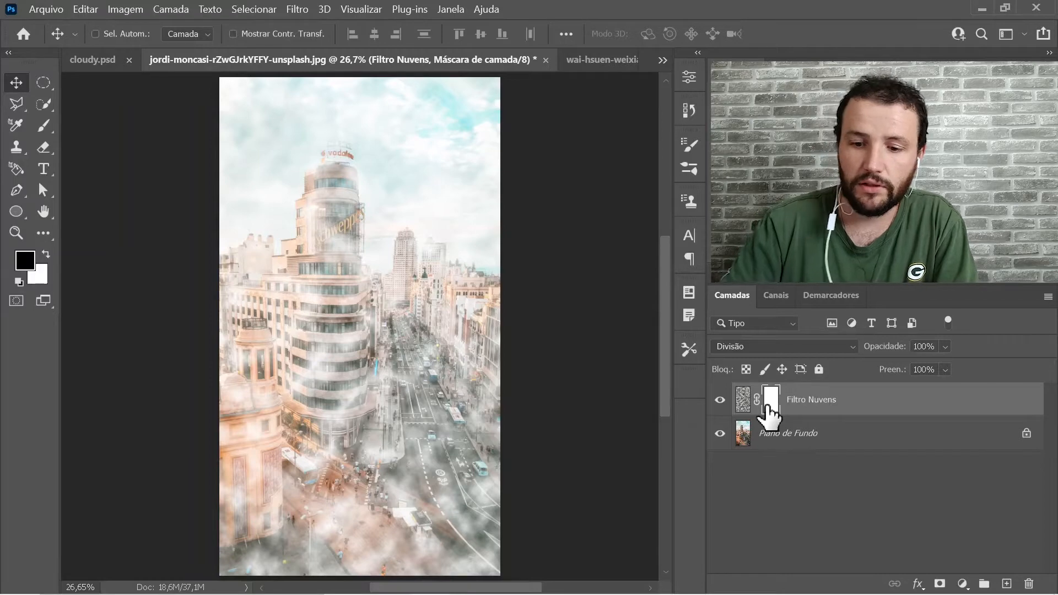
key("ctrl+i")
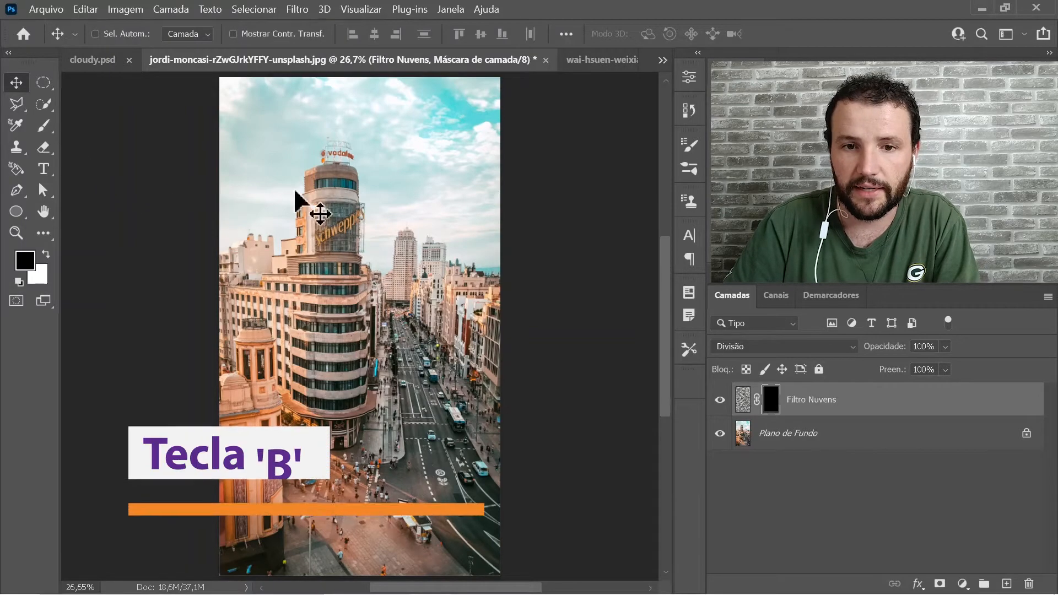
- Set up the Brush tool with the Redondo macio tip, 1978 px size and 0% hardness
key("b")
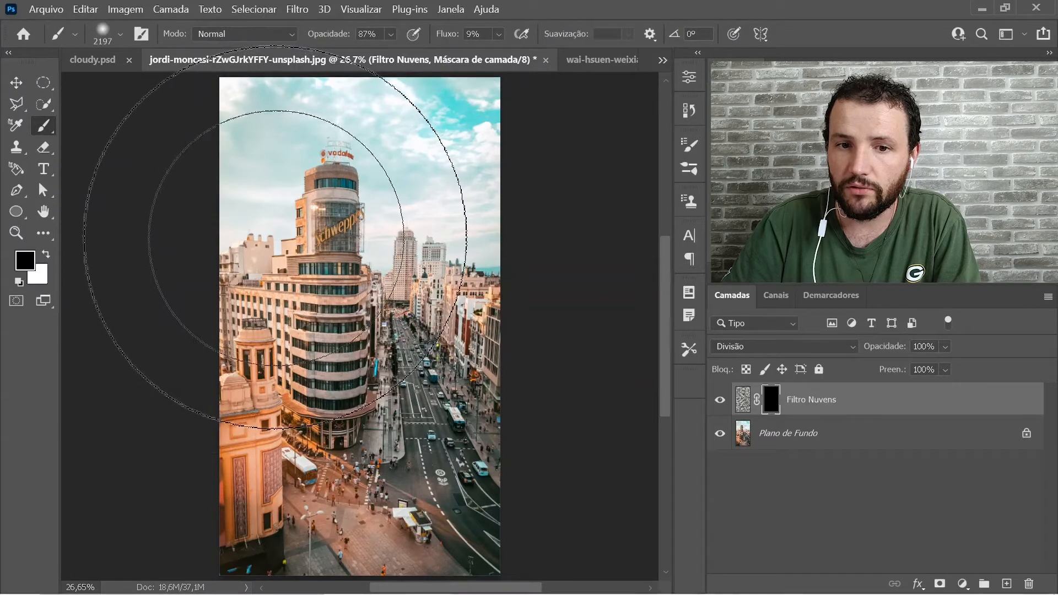
right_click(281, 238)
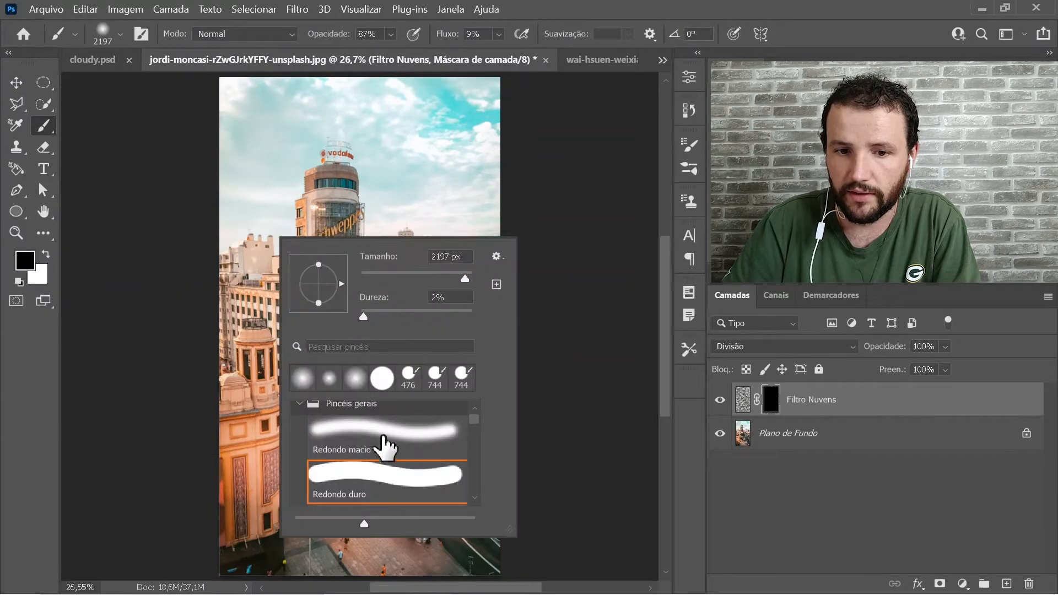
scroll(380, 435, "up", 1)
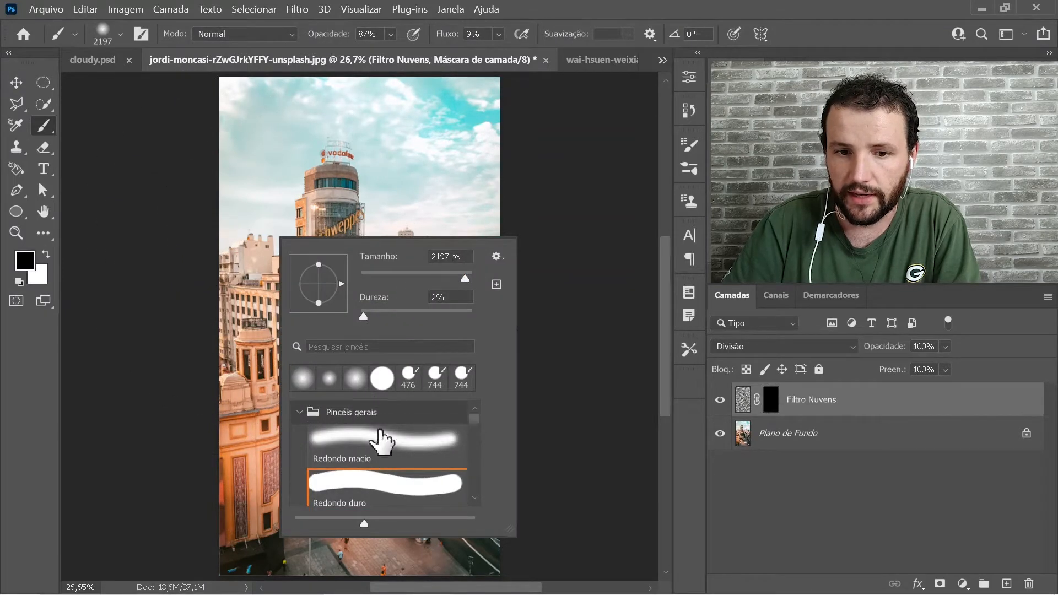
left_click(337, 449)
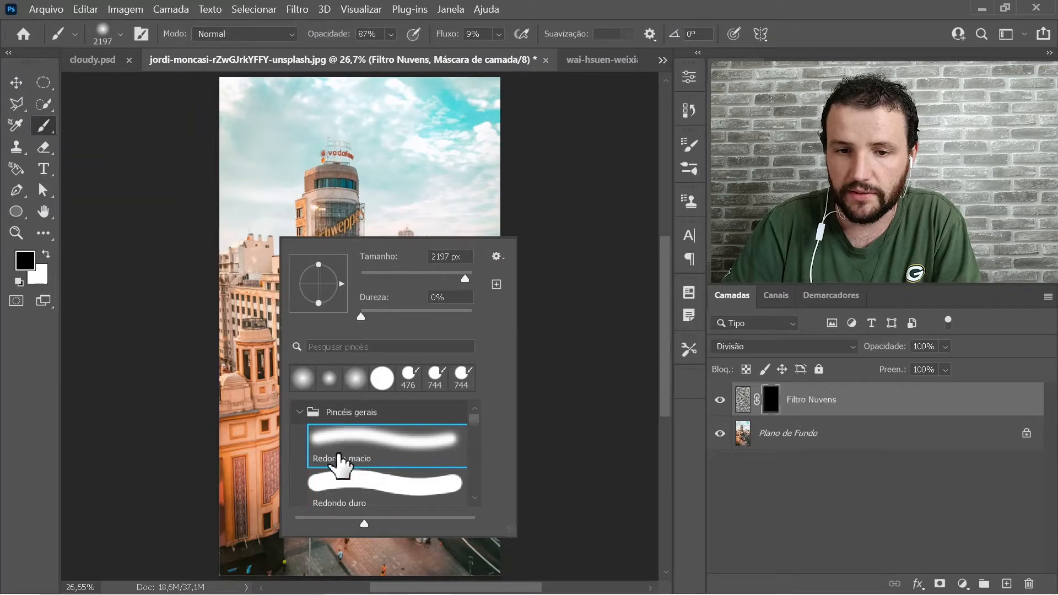
left_click(359, 316)
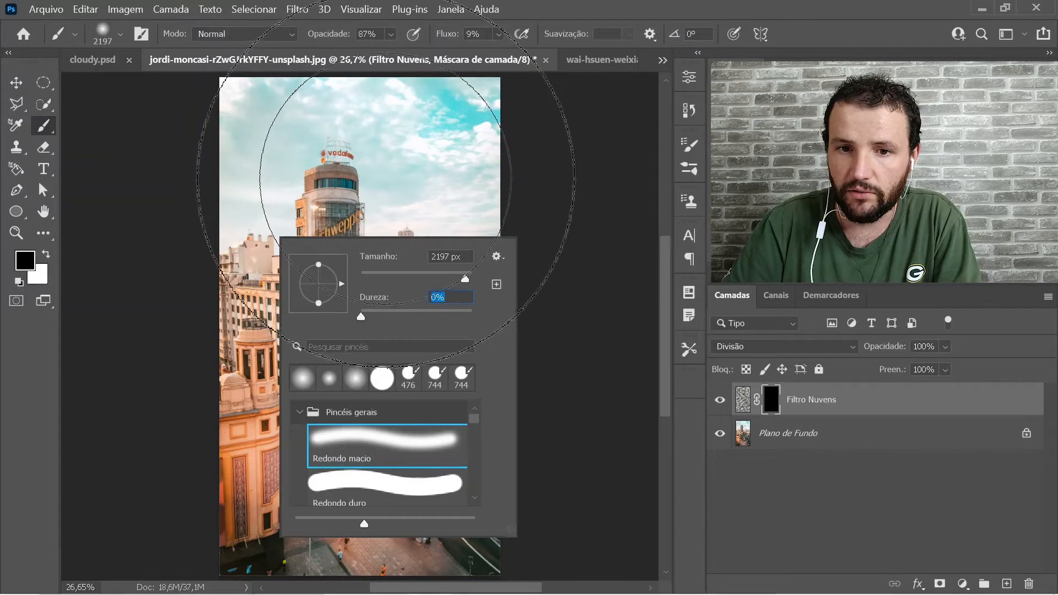
left_click_drag(464, 278, 442, 280)
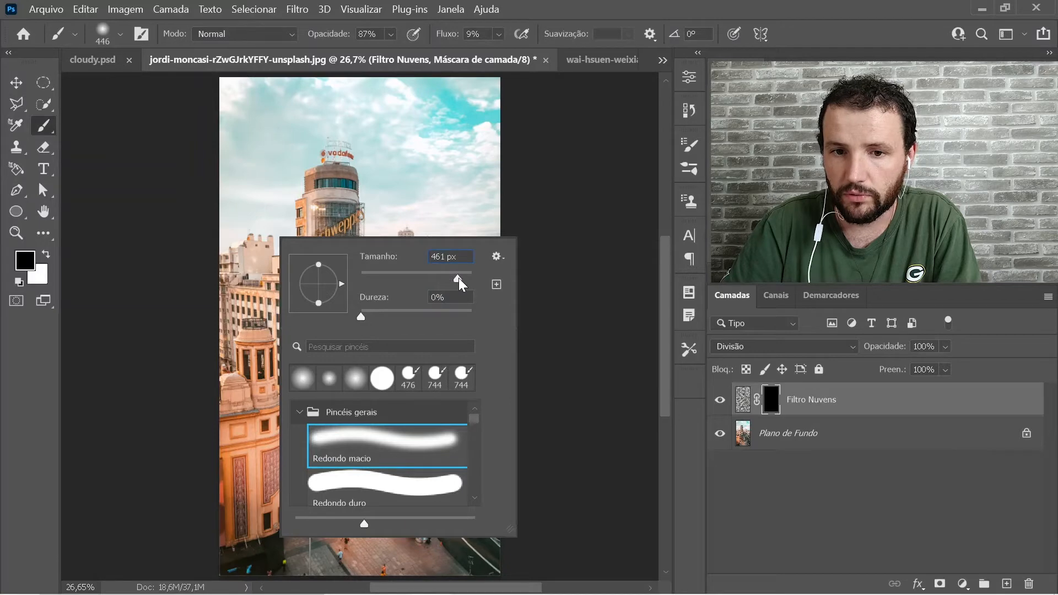
left_click_drag(458, 278, 467, 279)
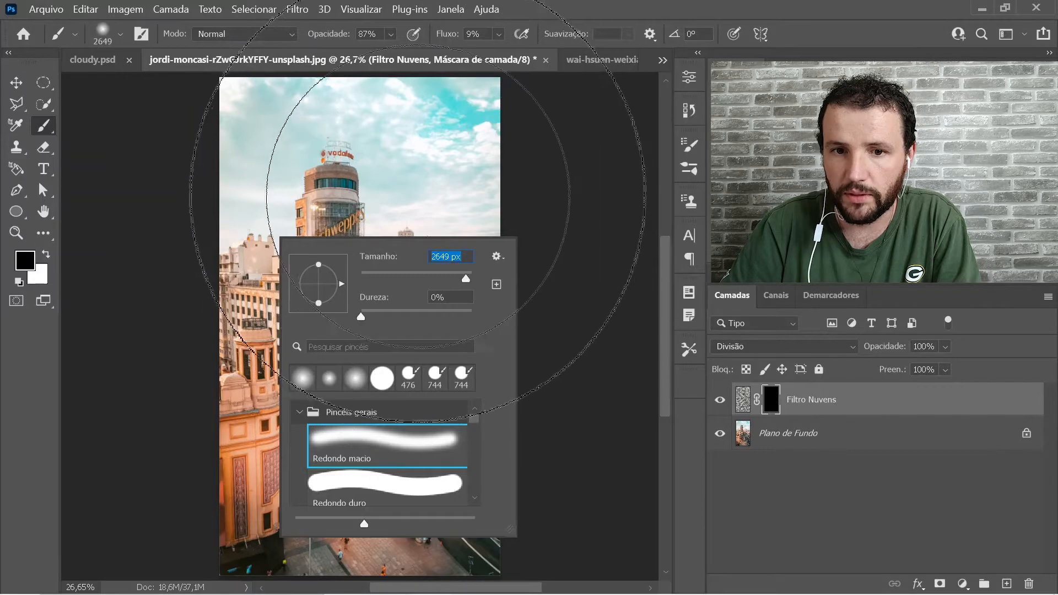
left_click_drag(466, 280, 466, 282)
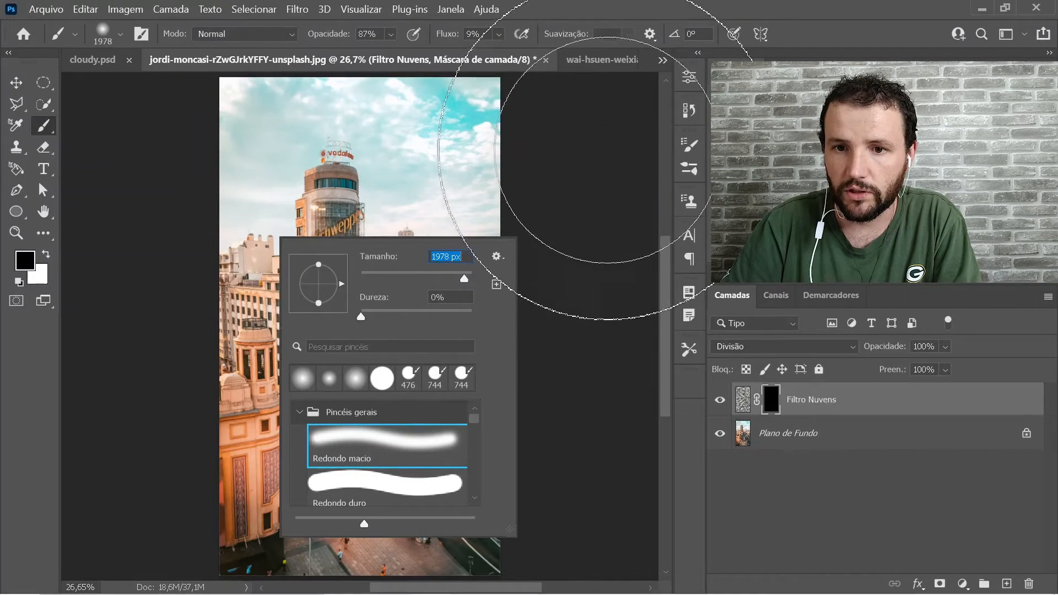
left_click(599, 152)
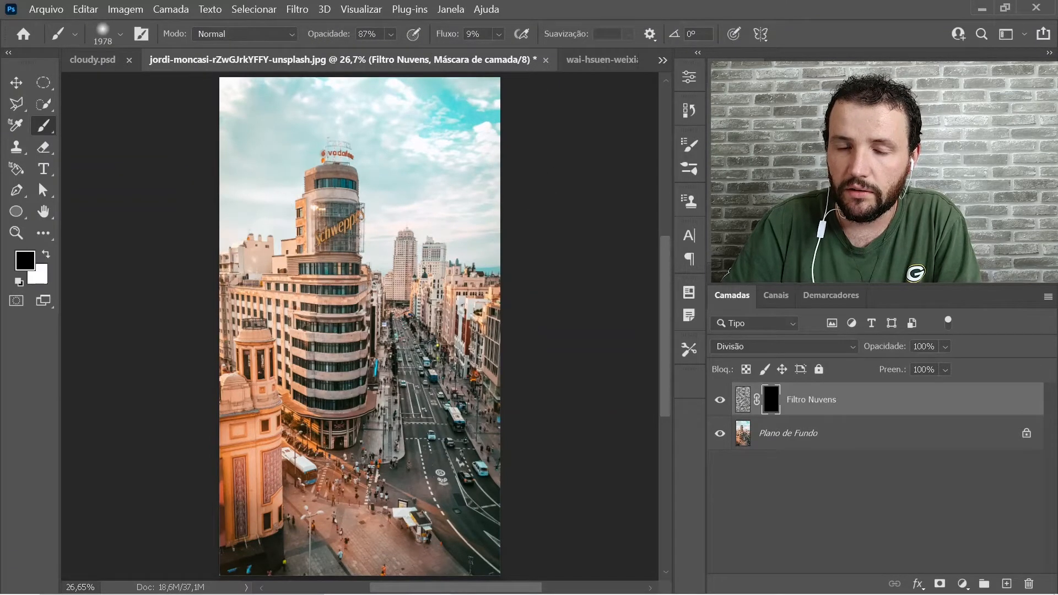
- Set the brush flow to 100% and its opacity to 76%
left_click(498, 34)
left_click(578, 52)
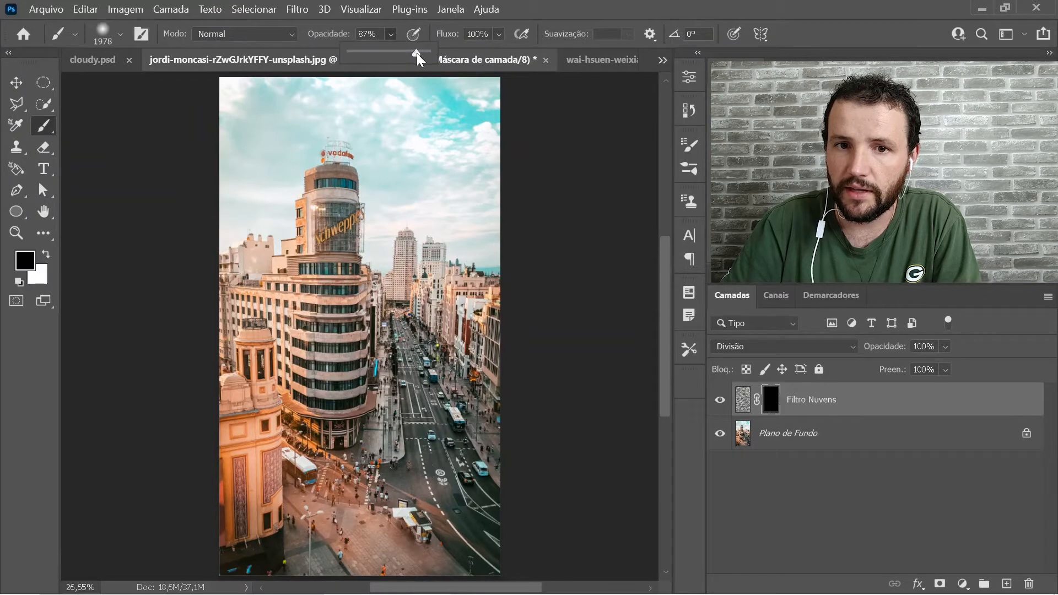
mouse_move(416, 53)
left_mouse_down()
mouse_move(434, 52)
mouse_move(406, 54)
left_mouse_up()
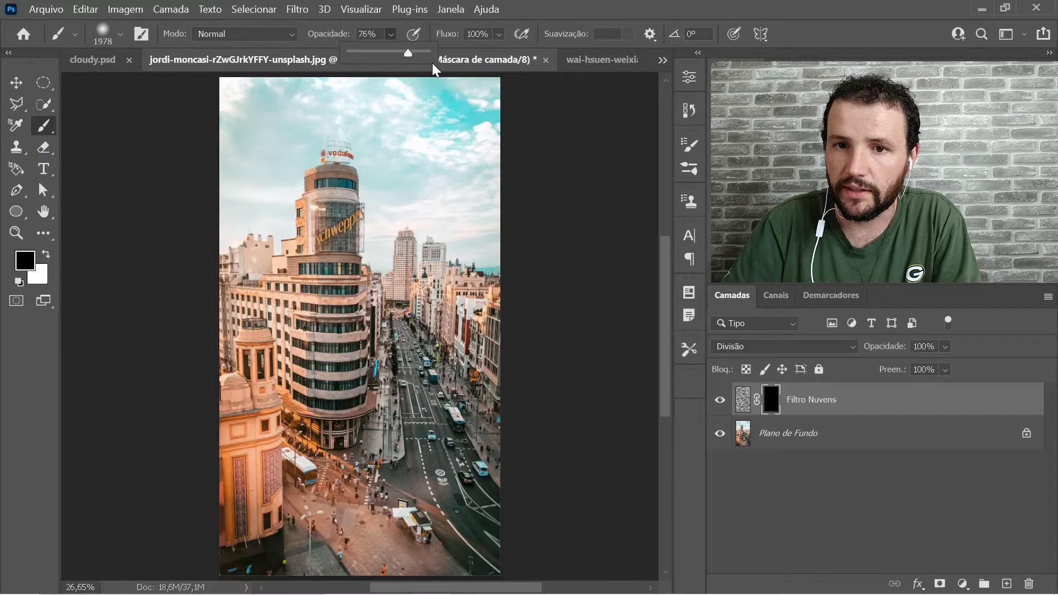
left_click(571, 11)
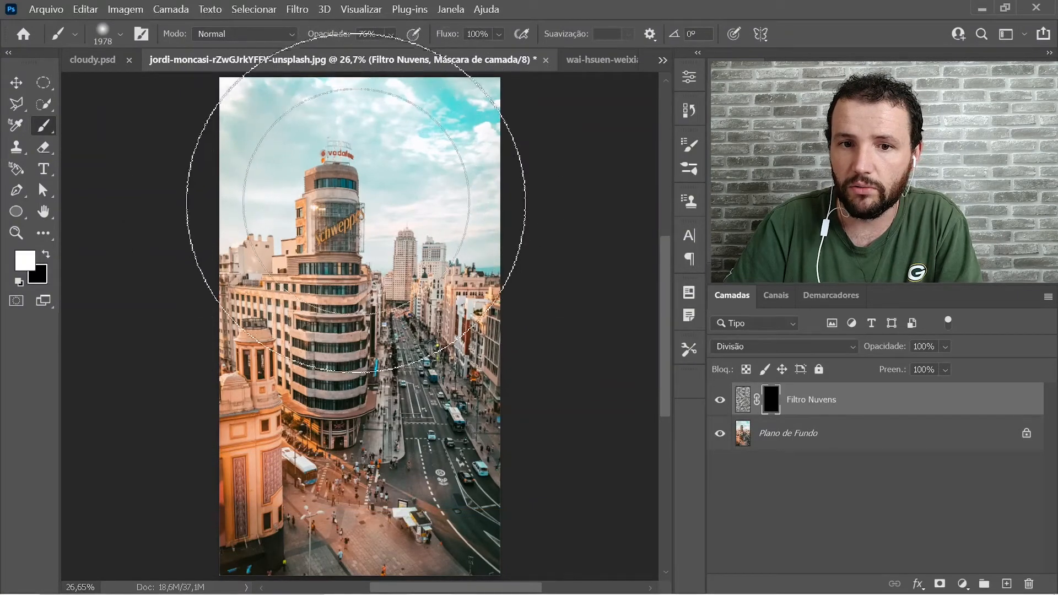
- Paint with white on the Filtro Nuvens mask over the tower and the background buildings to reveal the fog
mouse_move(357, 195)
left_mouse_down()
mouse_move(460, 202)
mouse_move(427, 264)
left_mouse_up()
left_click(423, 303)
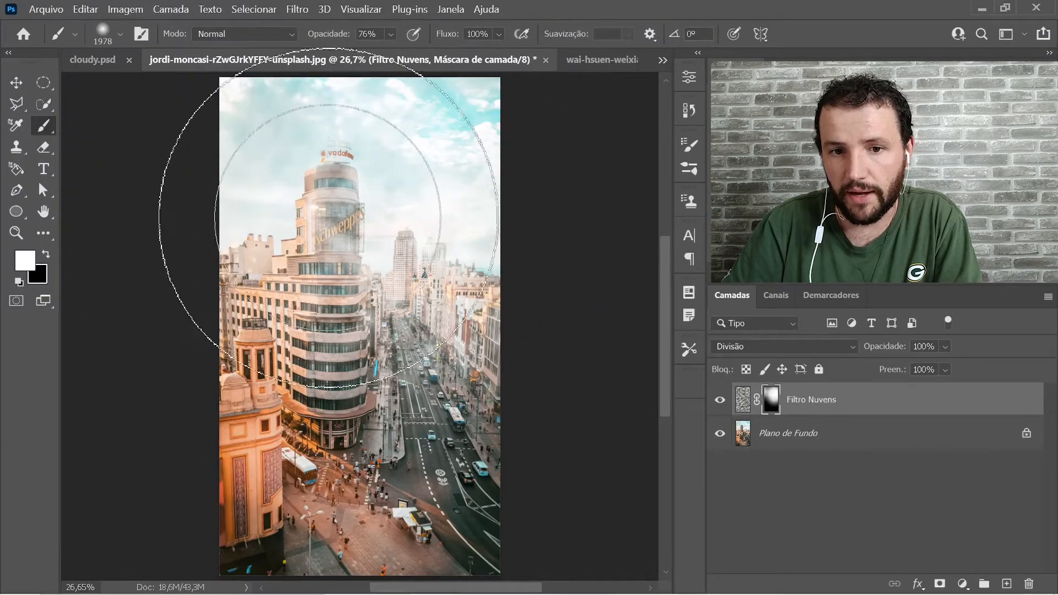
- Paint with black on the mask over the main tower using a 387 px brush to clear its fog
key("x")
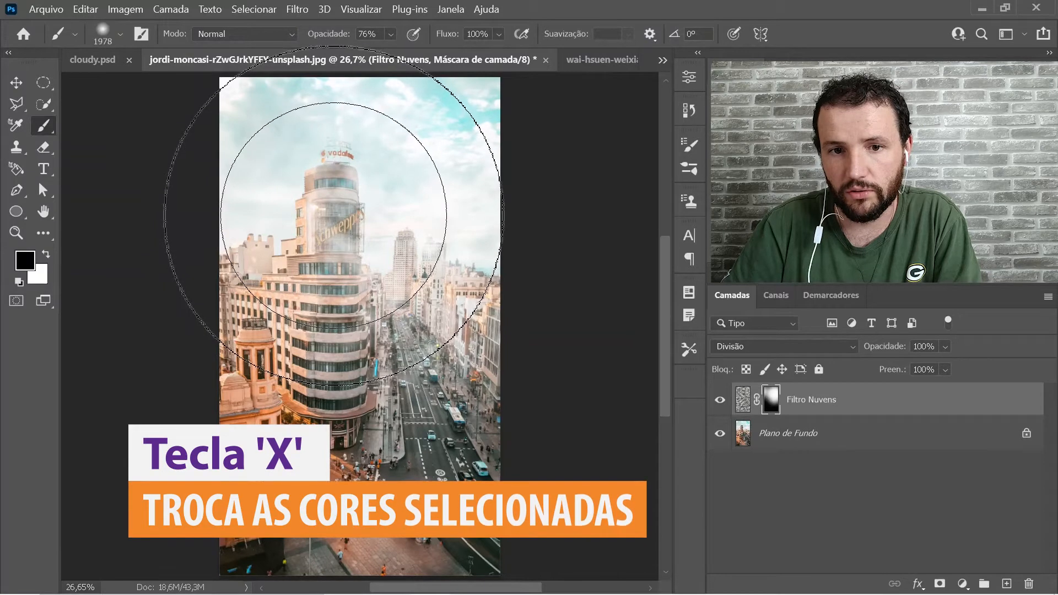
right_click(348, 216)
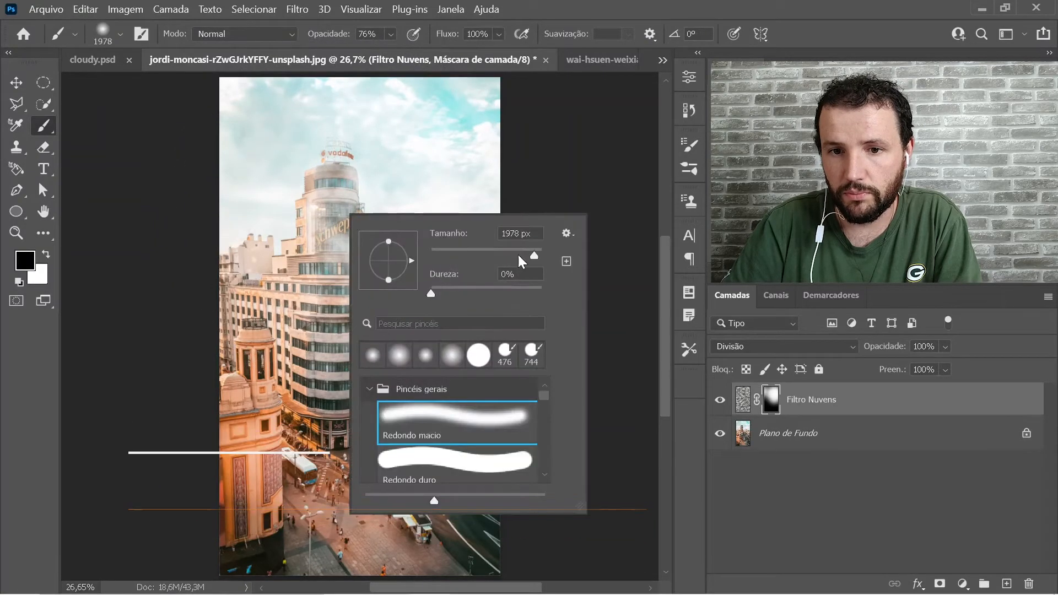
left_click_drag(527, 256, 520, 254)
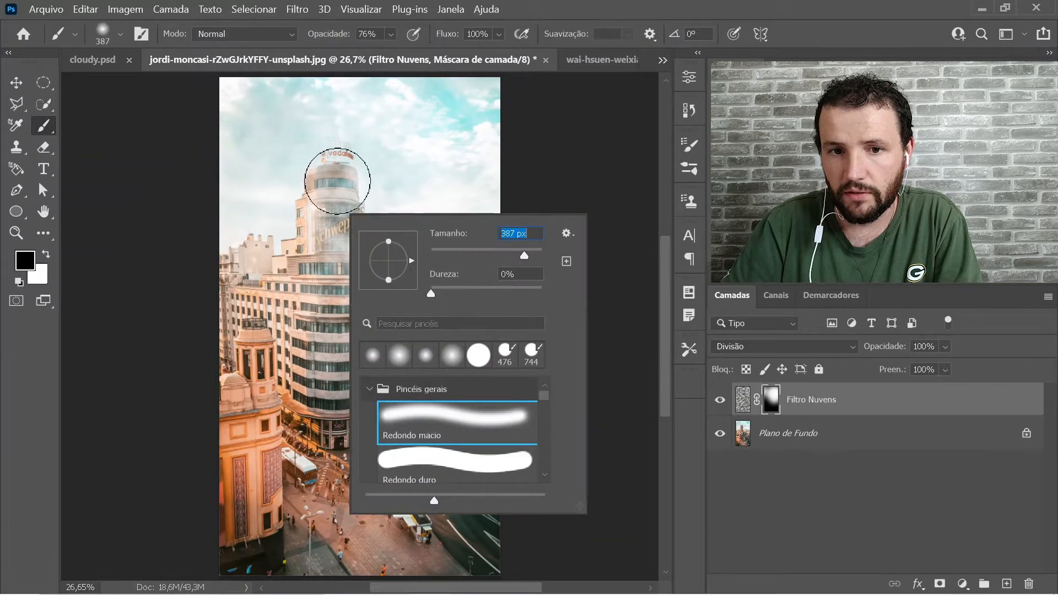
left_click(331, 190)
mouse_move(327, 233)
left_mouse_down()
mouse_move(335, 255)
mouse_move(348, 217)
mouse_move(339, 191)
mouse_move(336, 274)
left_mouse_up()
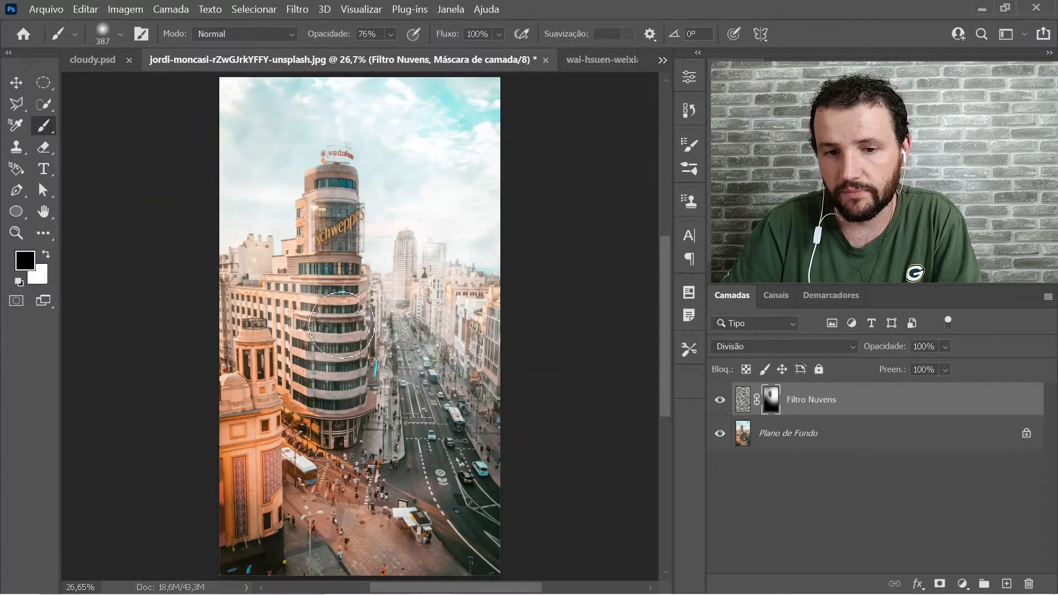
- Paint with white on the mask over the far end of the avenue and the distant towers to thicken the fog
key("x")
mouse_move(404, 329)
left_mouse_down()
mouse_move(401, 237)
mouse_move(405, 262)
mouse_move(436, 293)
left_mouse_up()
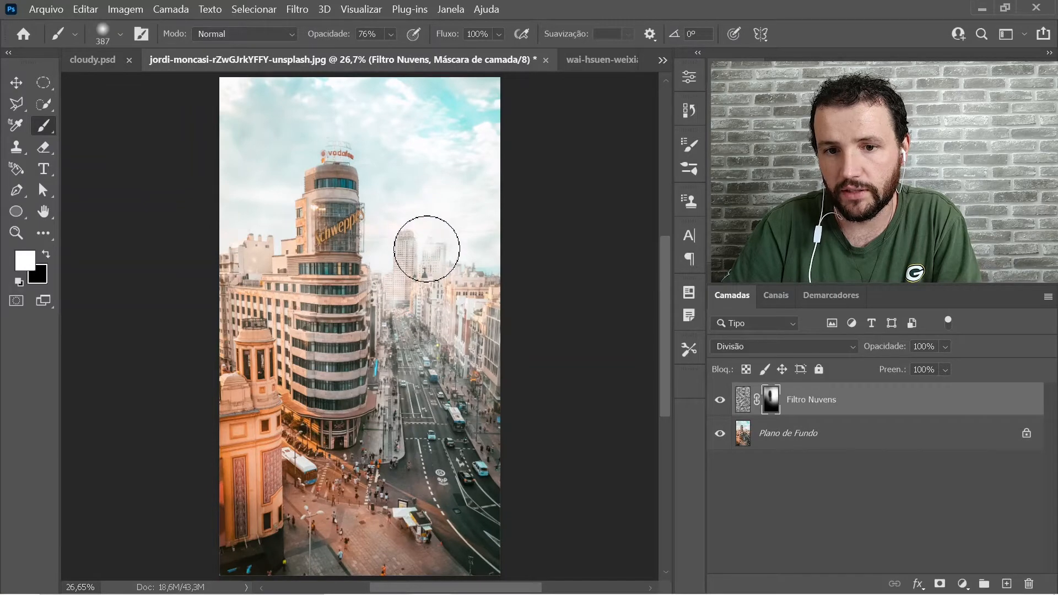
key("x")
key("v")
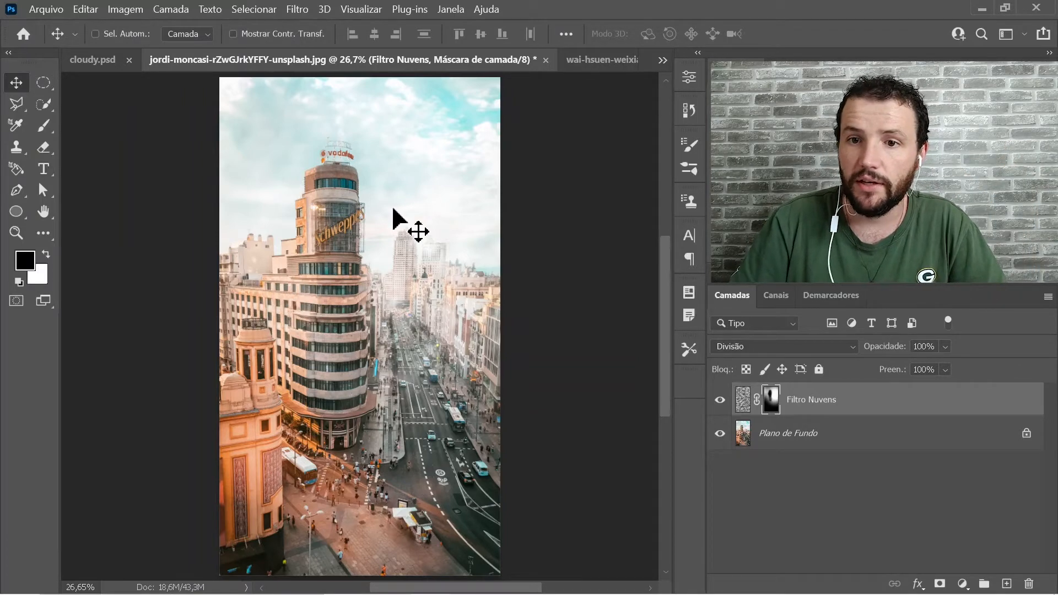
- In the wai-hsuen-weixian-chan sky photo, use Levels to set the black point on the blue sky until it turns black
left_click(576, 60)
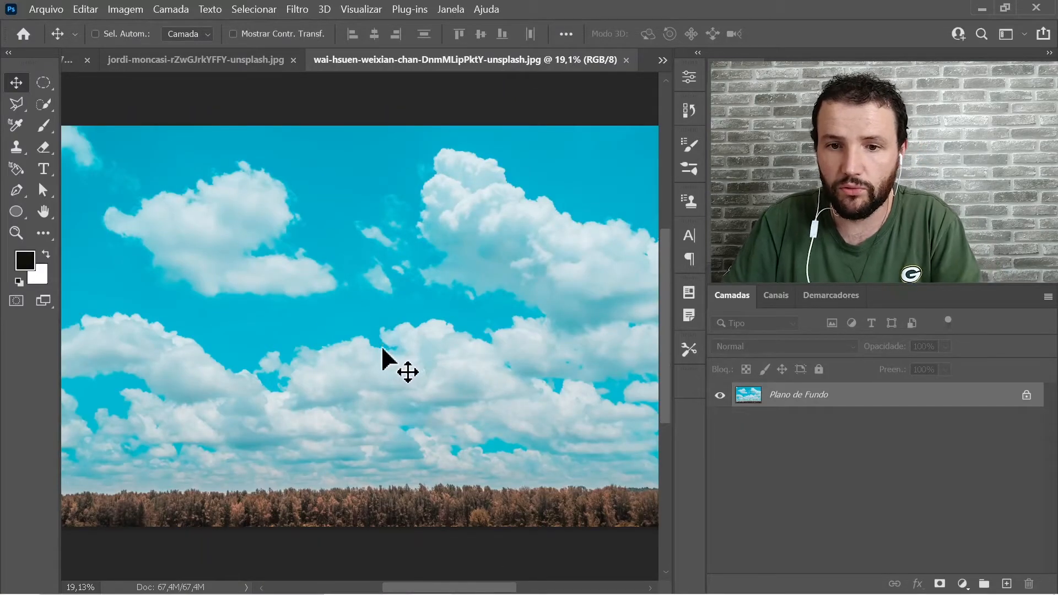
left_click_drag(435, 349, 323, 321)
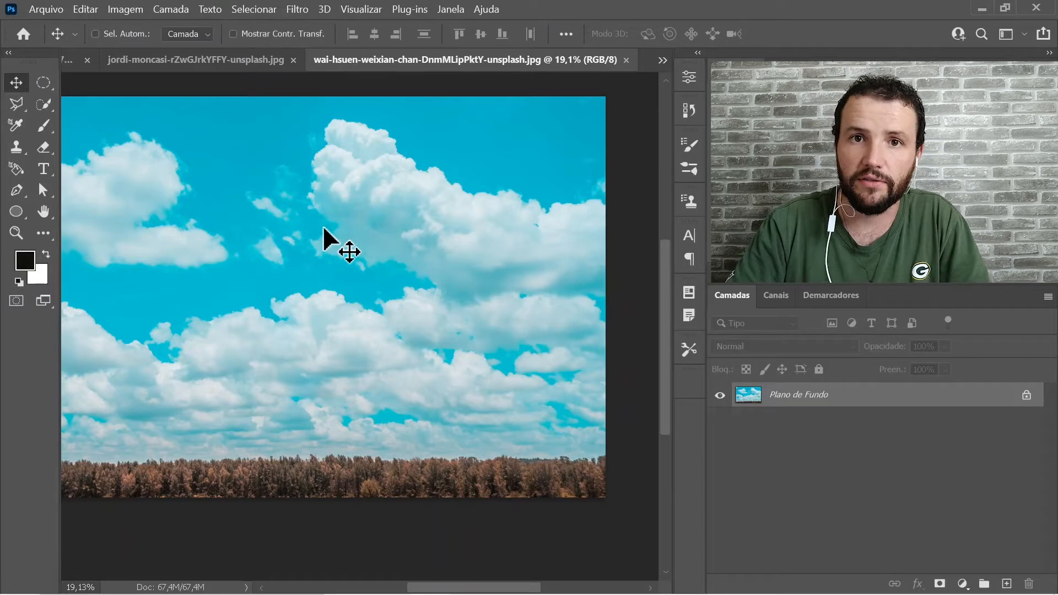
key("ctrl+l")
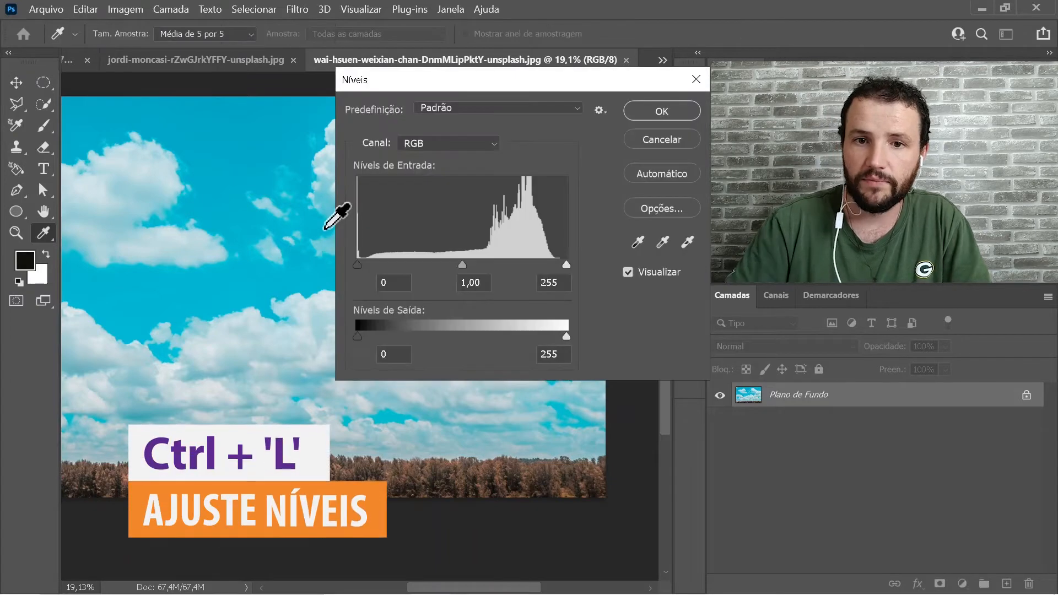
left_click_drag(438, 81, 443, 231)
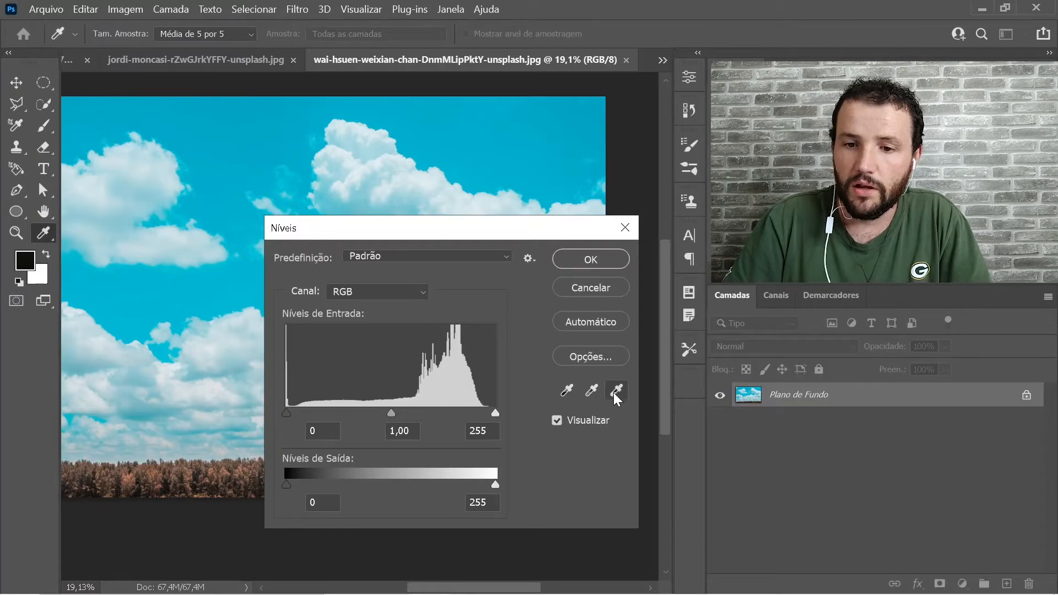
left_click(572, 391)
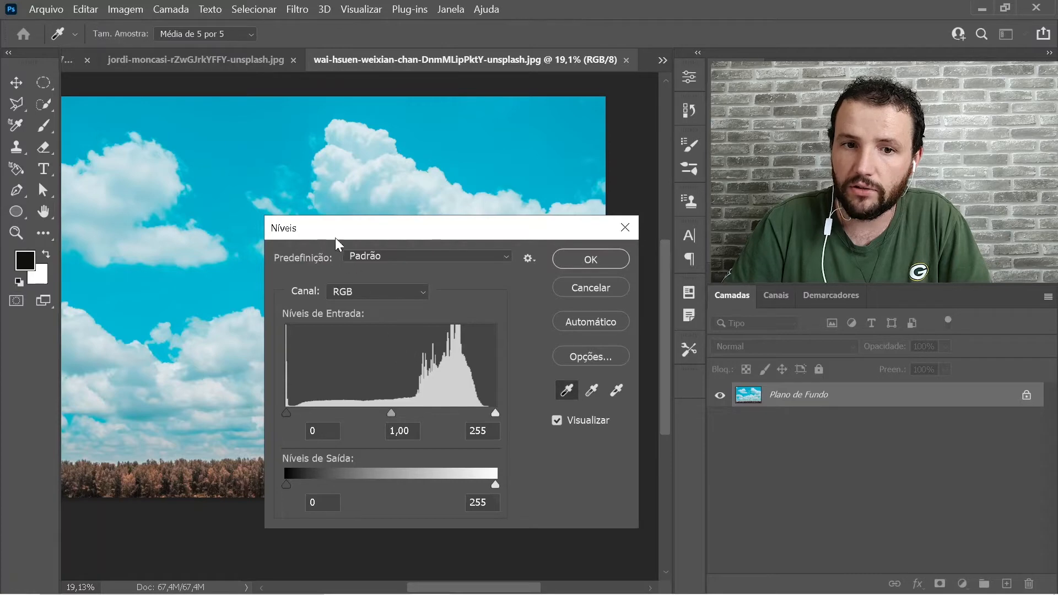
left_click(267, 136)
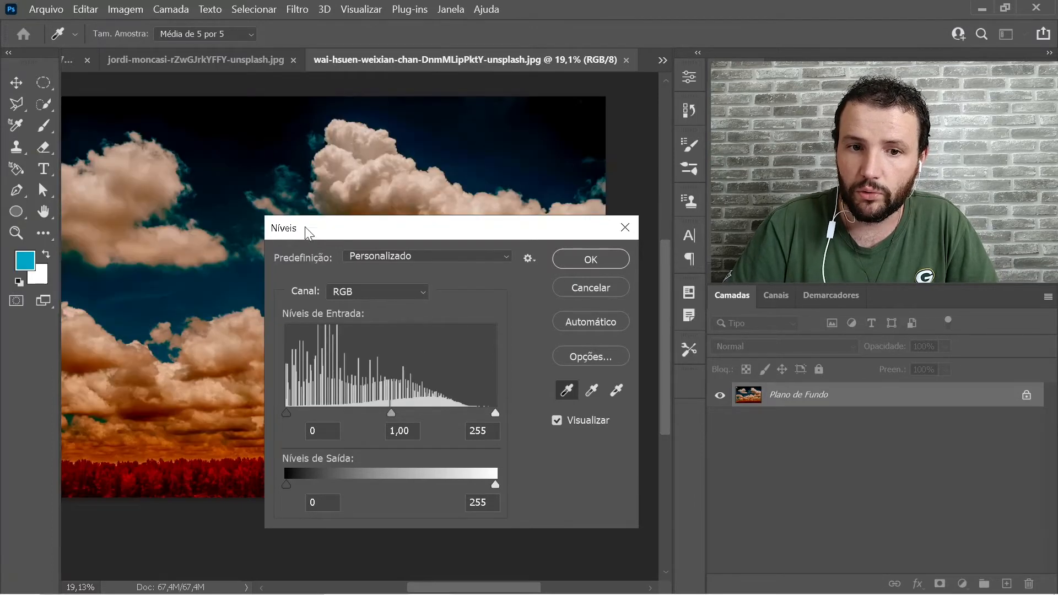
left_click_drag(306, 227, 393, 258)
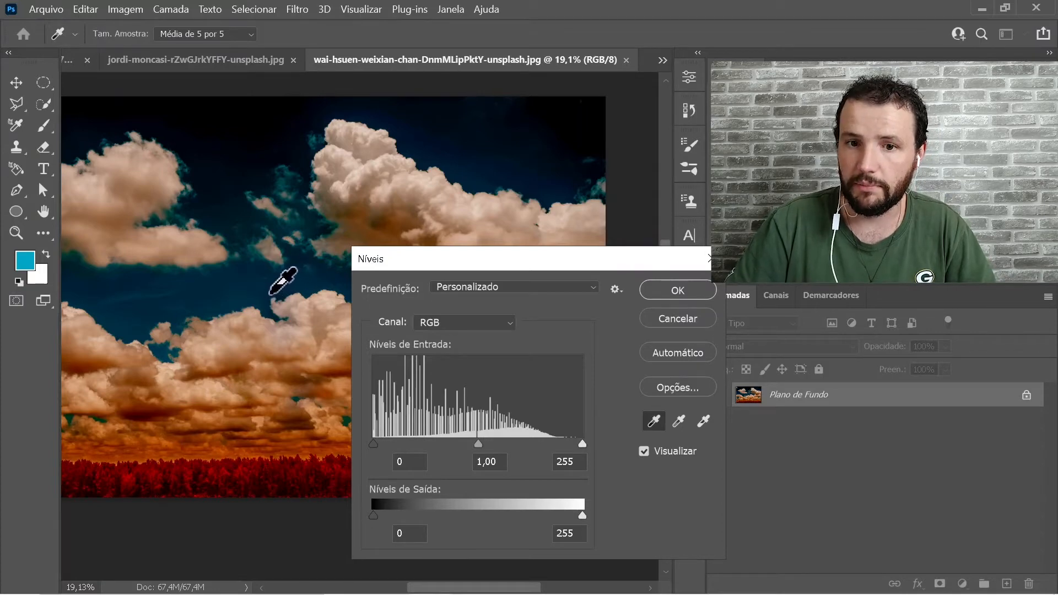
left_click(298, 286)
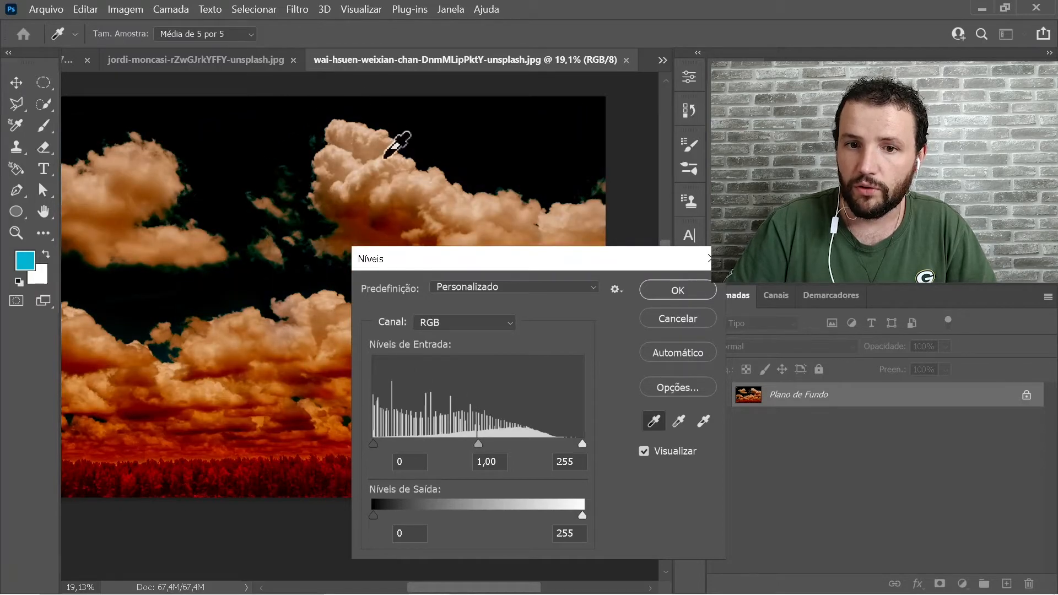
left_click(677, 290)
key("v")
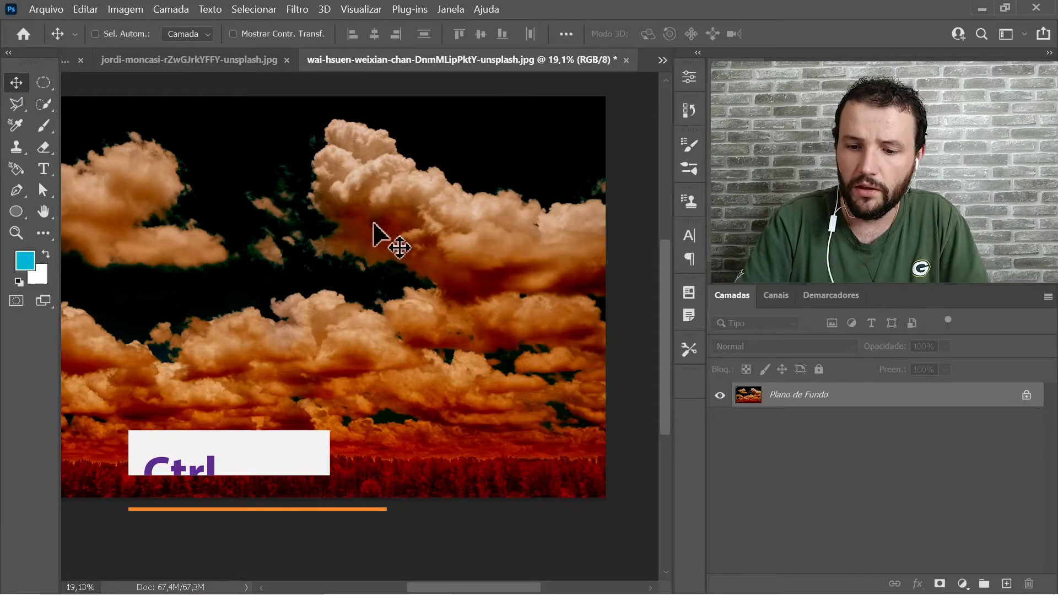
- Run Levels again on the sky photo and set the white point on the bright top of the large cloud
key("ctrl+l")
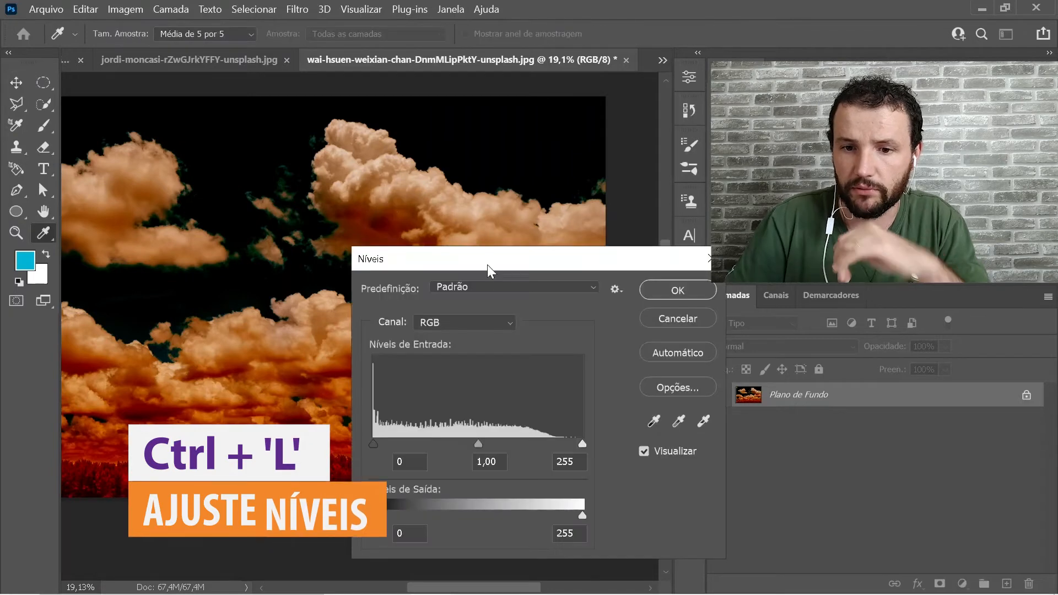
left_click_drag(533, 261, 528, 311)
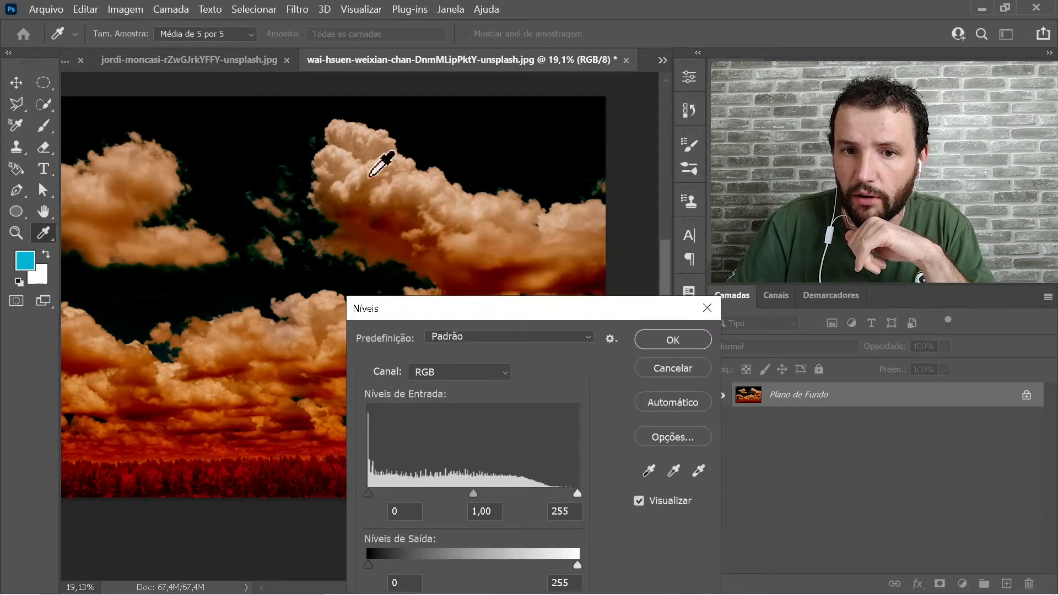
left_click(699, 471)
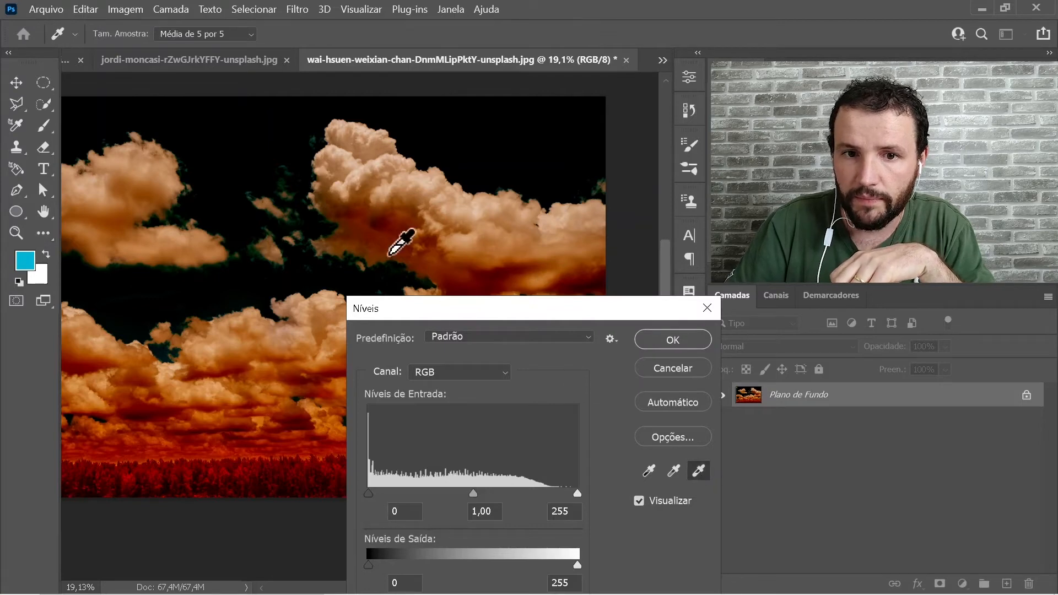
left_click(339, 151)
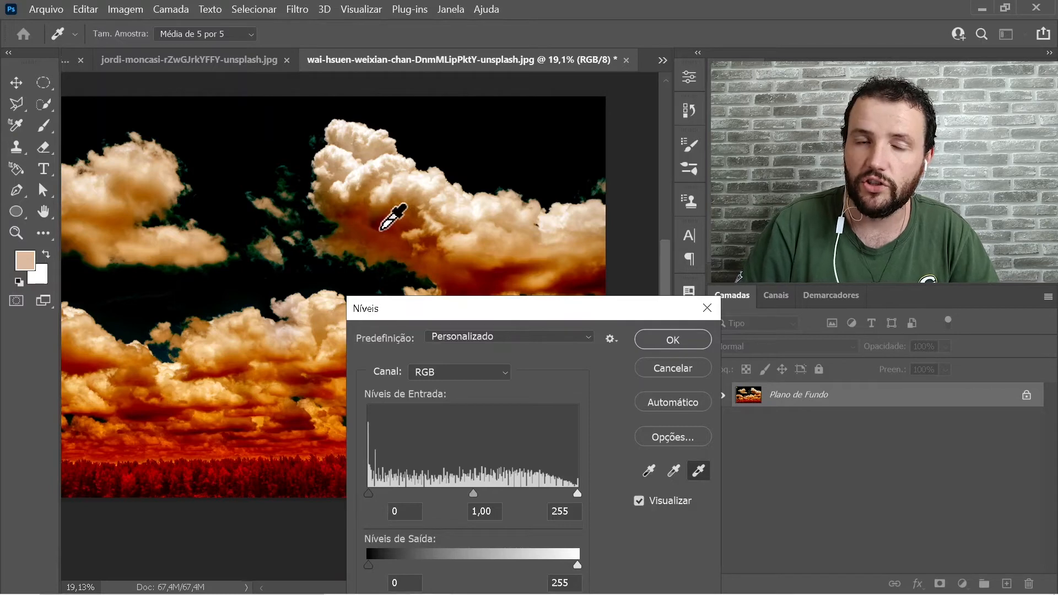
left_click(658, 337)
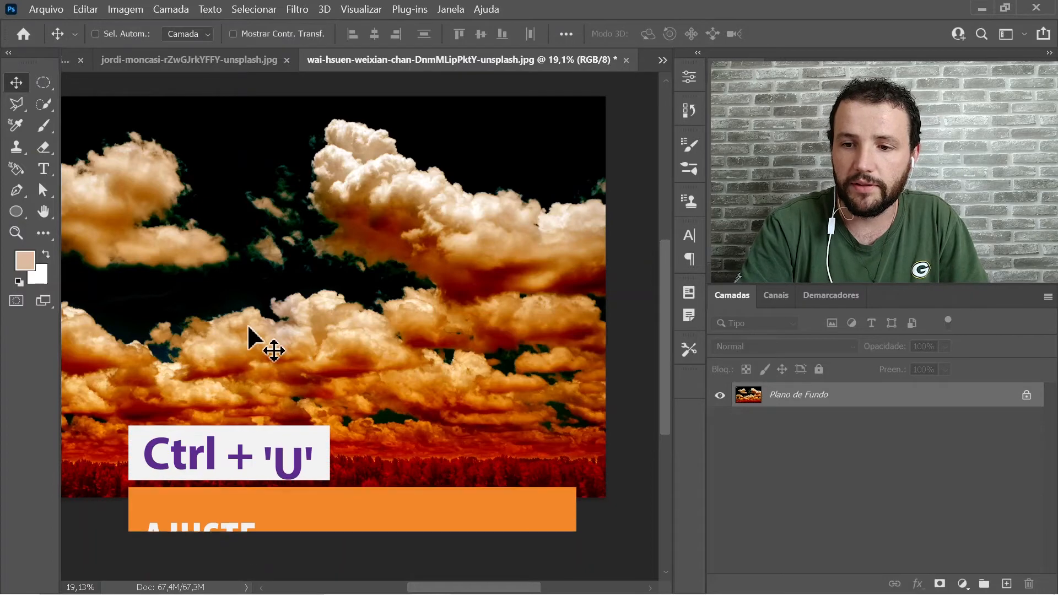
key("ctrl+u")
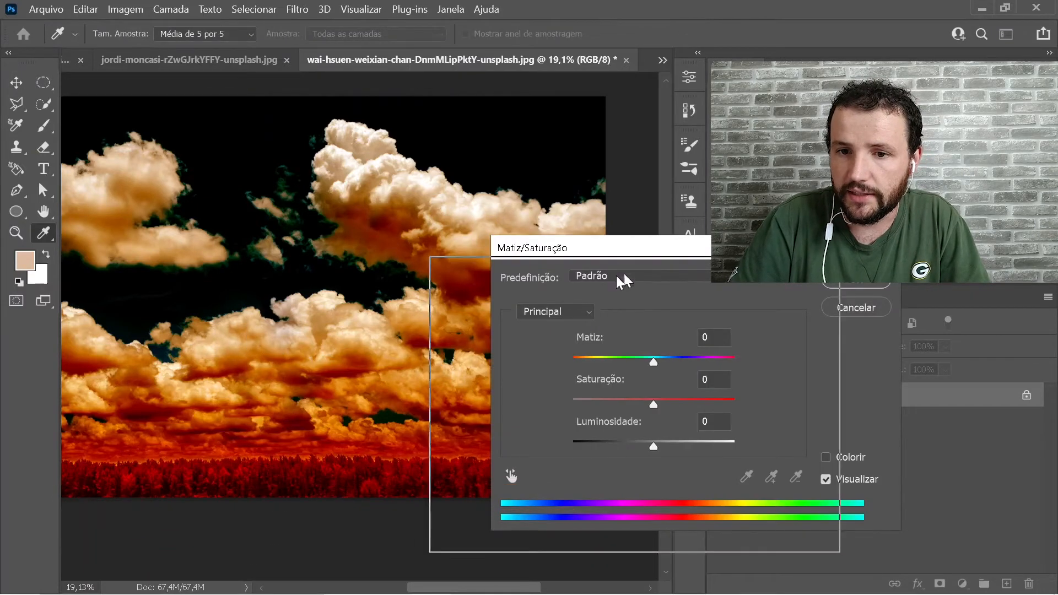
left_click_drag(617, 275, 541, 282)
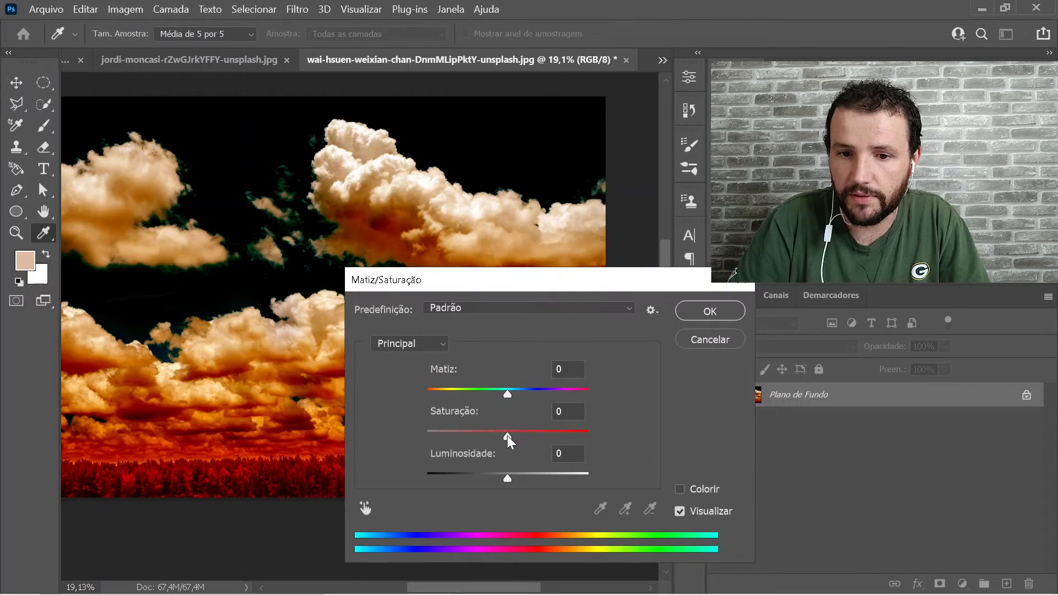
left_click_drag(507, 435, 398, 431)
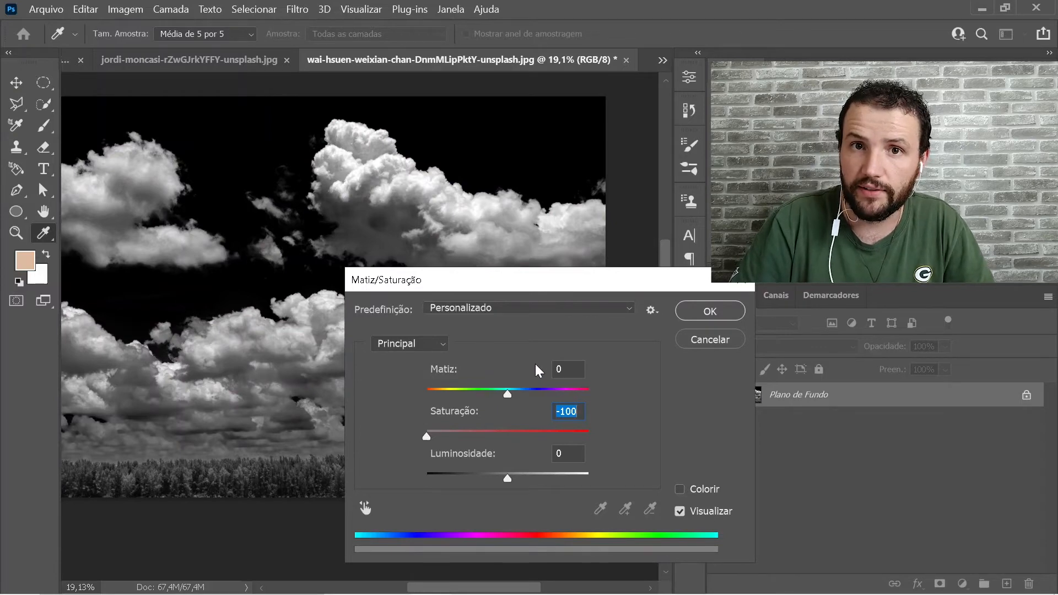
left_click(692, 340)
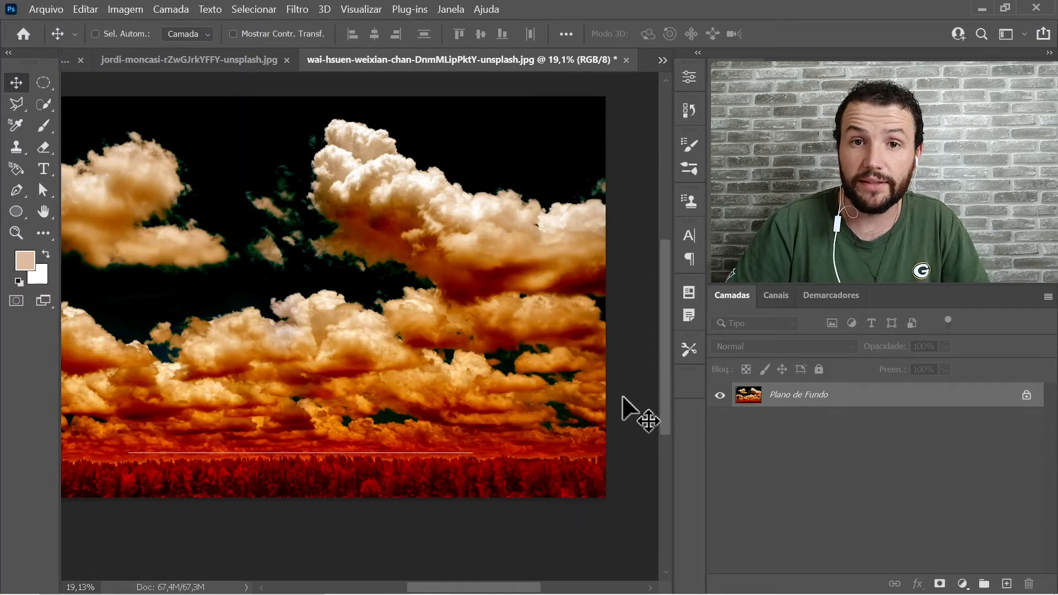
- Desaturate the sky photo and copy it into the jordi-moncasi city photo as a new layer covering most of the canvas
key("ctrl+shift+u")
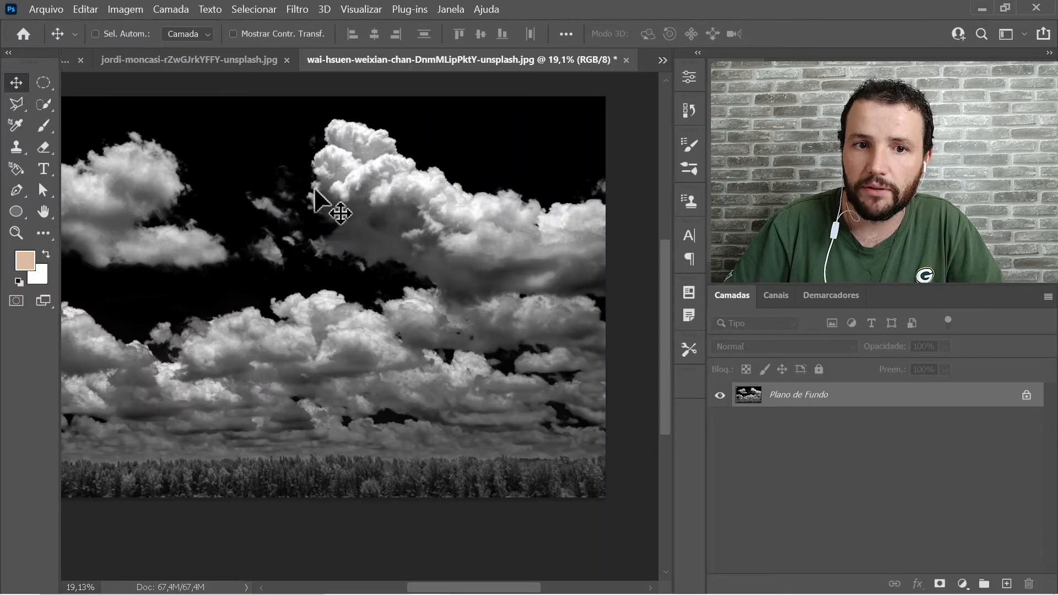
left_click_drag(352, 215, 250, 76)
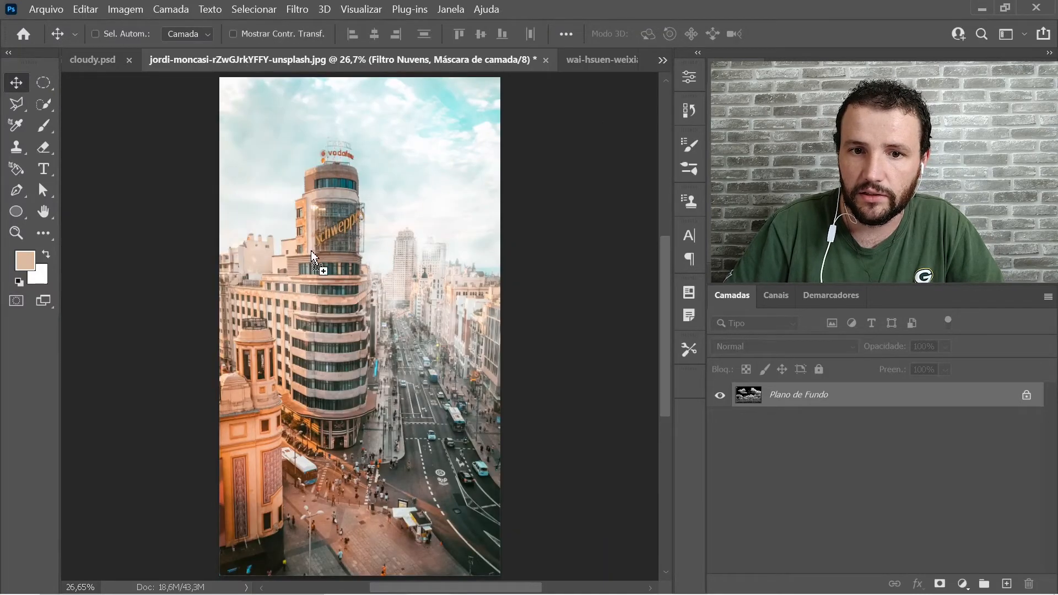
left_click_drag(311, 253, 312, 252)
left_click_drag(387, 195, 330, 325)
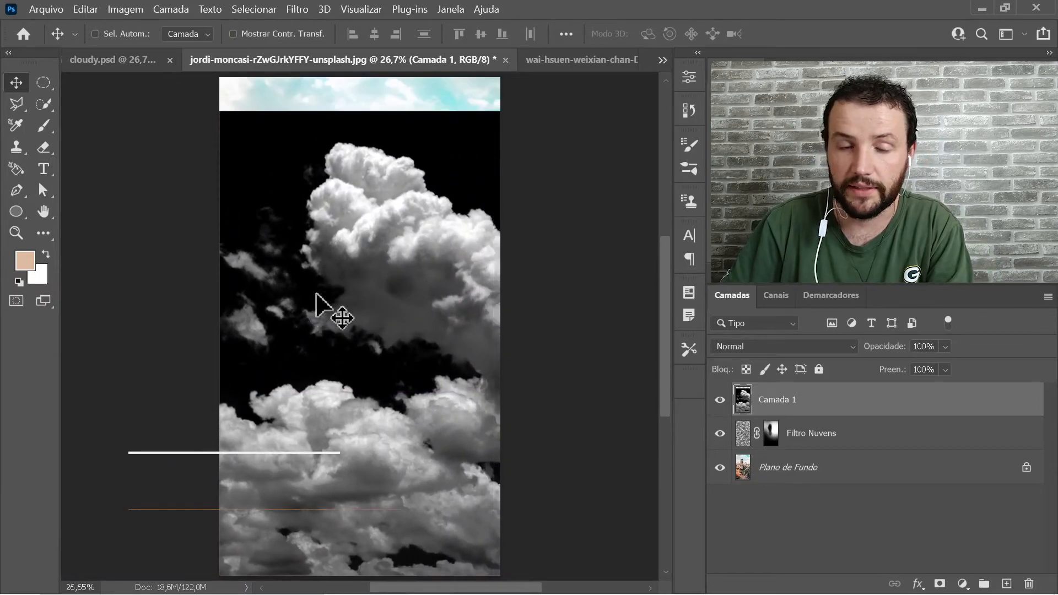
- Rotate the Camada 1 cloud layer by about -29.5° with Free Transform and reposition it over the city photo
key("ctrl")
key("ctrl+t")
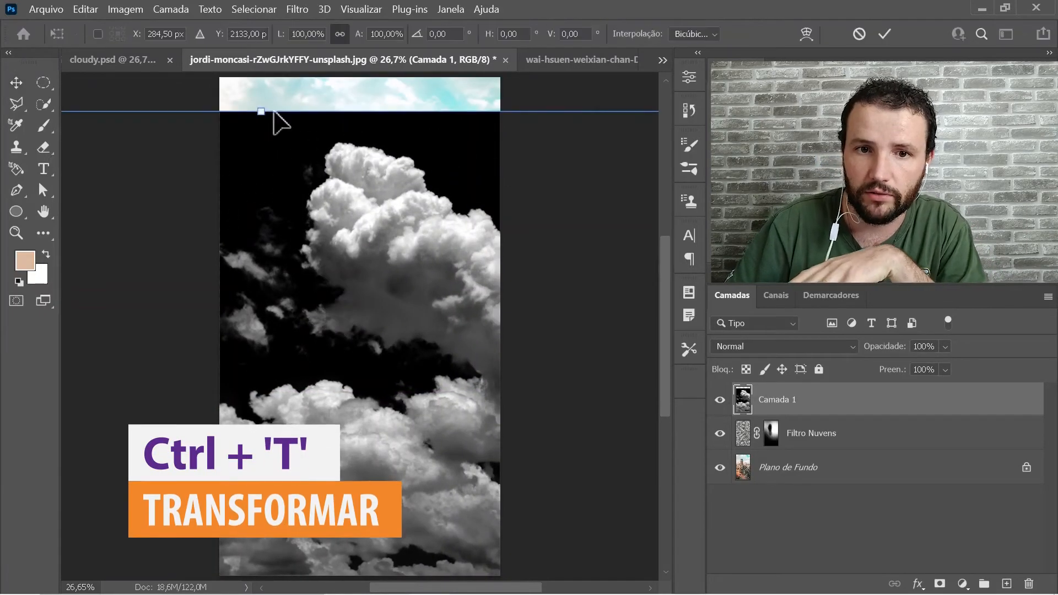
left_click_drag(328, 95, 188, 146)
left_click_drag(266, 201, 381, 287)
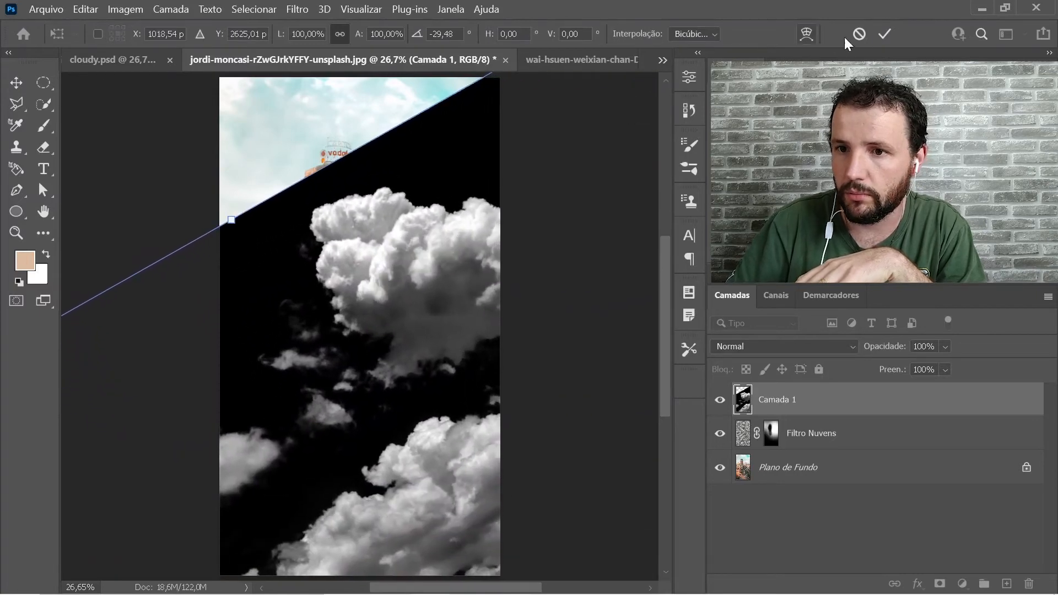
left_click(885, 35)
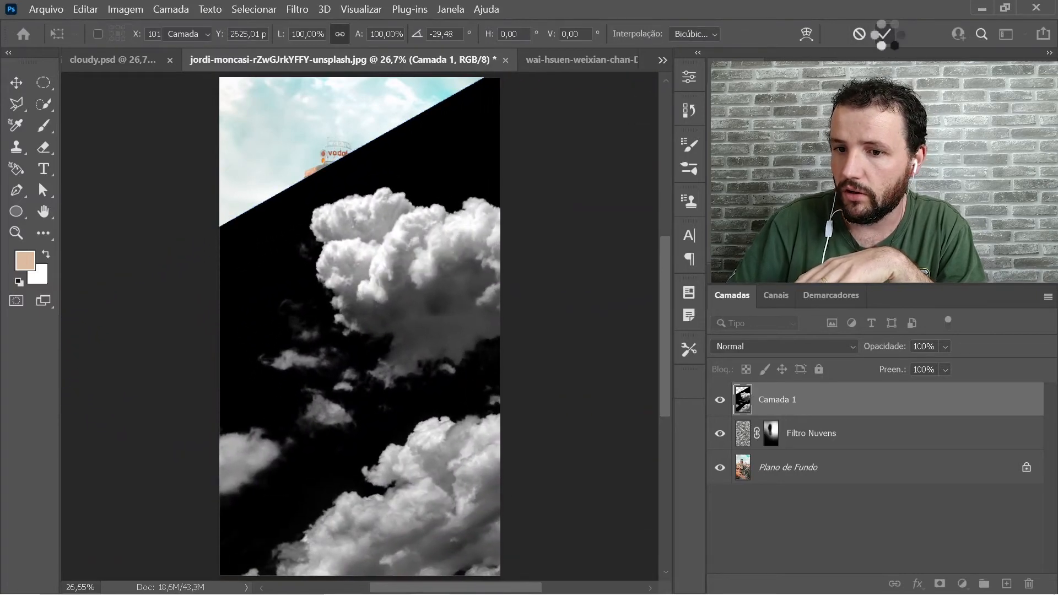
- Set the blend mode of Camada 1 to Divisão and shift its clouds across the tower and avenue
left_click(764, 352)
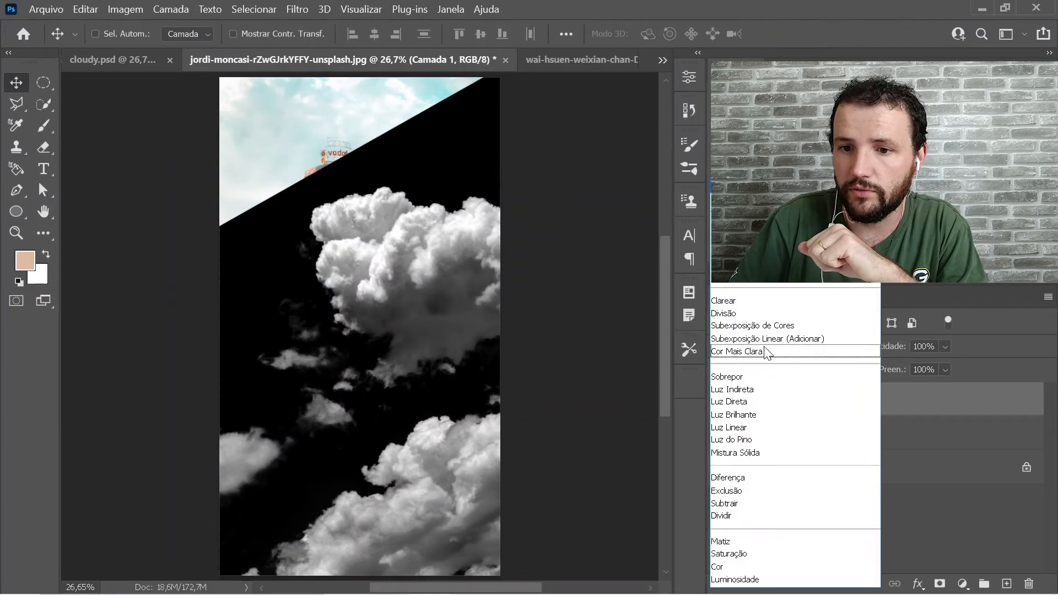
left_click(756, 314)
left_click_drag(455, 300, 423, 302)
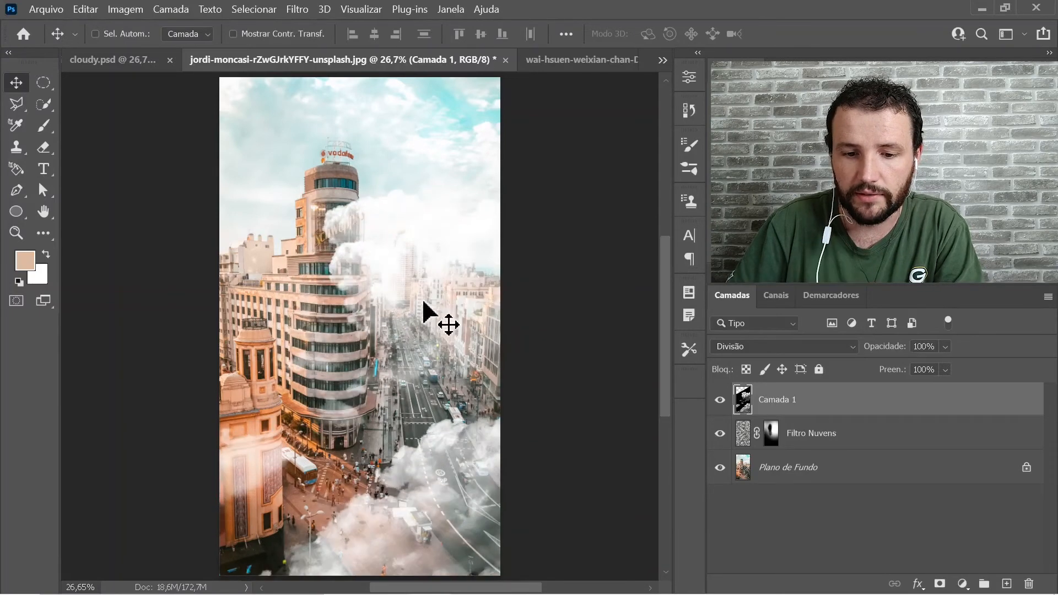
- Rotate Camada 1 a further -11.27° and reposition it so the clouds wrap around the middle of the tower and the street
key("ctrl+t")
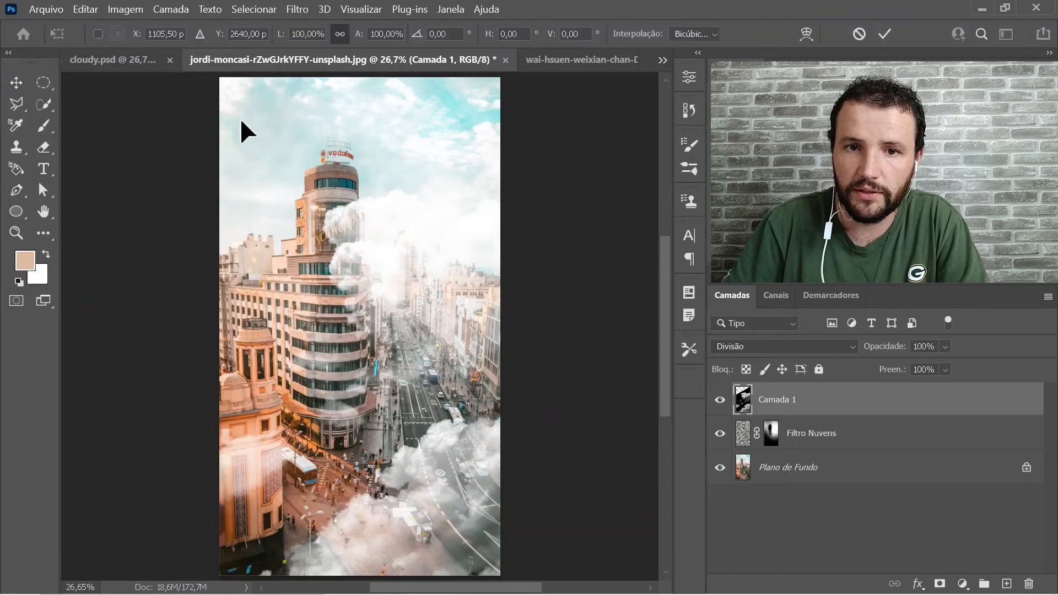
key("ctrl+minus")
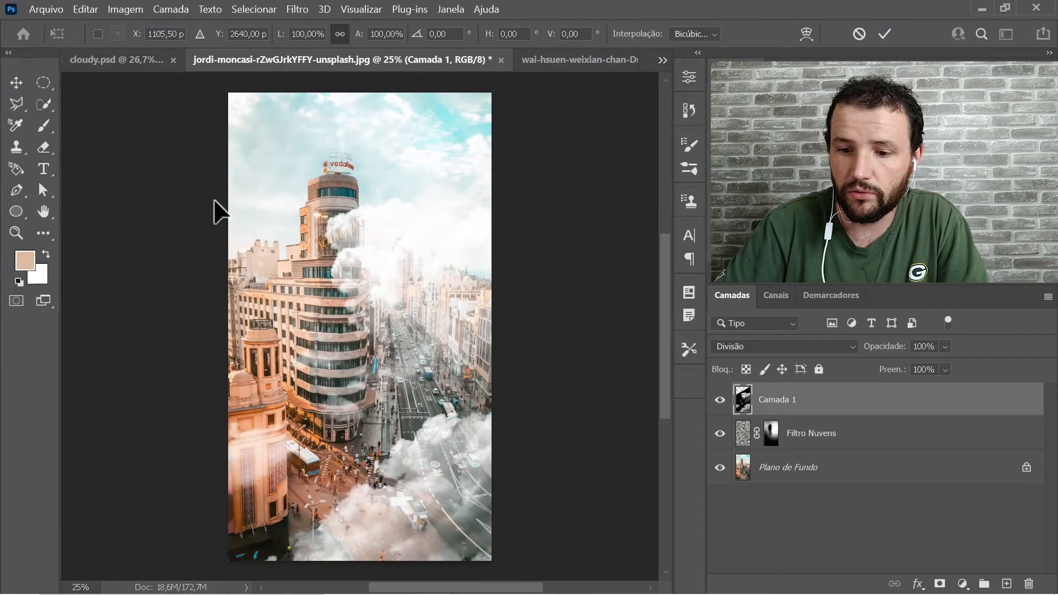
key("ctrl+minus")
left_click_drag(310, 100, 232, 134)
left_click_drag(325, 202, 327, 336)
left_click_drag(294, 109, 304, 111)
mouse_move(346, 305)
left_mouse_down()
mouse_move(330, 309)
mouse_move(342, 307)
left_mouse_up()
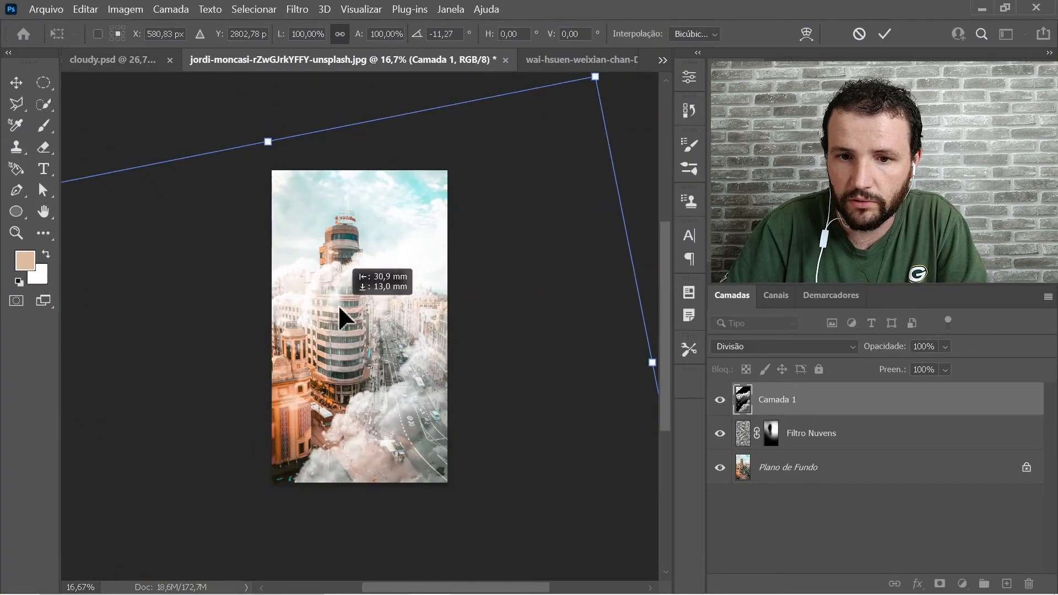
key("Return")
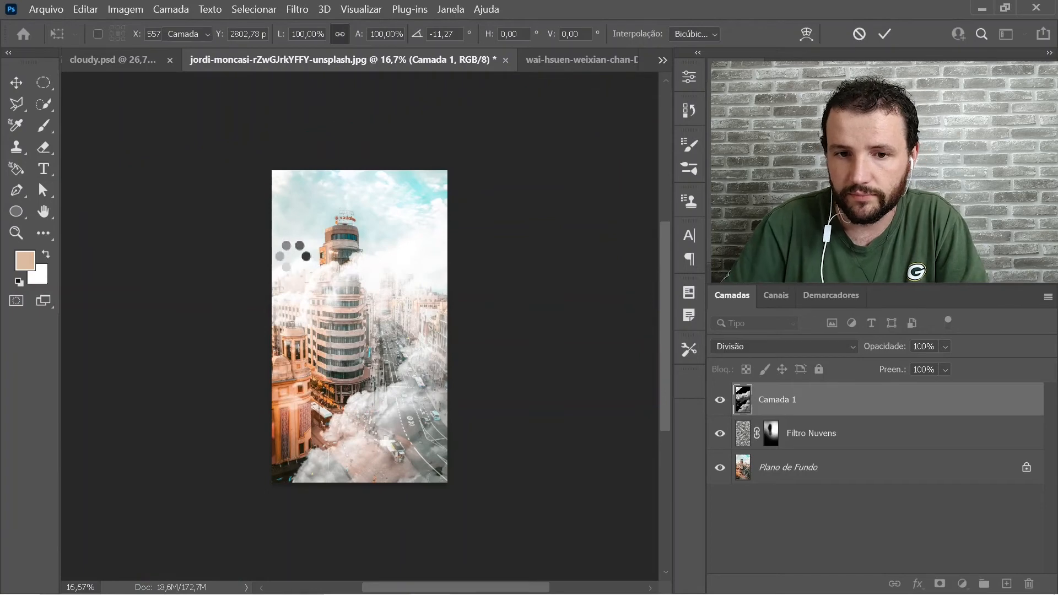
- Add a layer mask to Camada 1 and paint black over the main tower with a 387 px brush, reducing its opacity to 37%
key("ctrl+plus")
key("ctrl+plus")
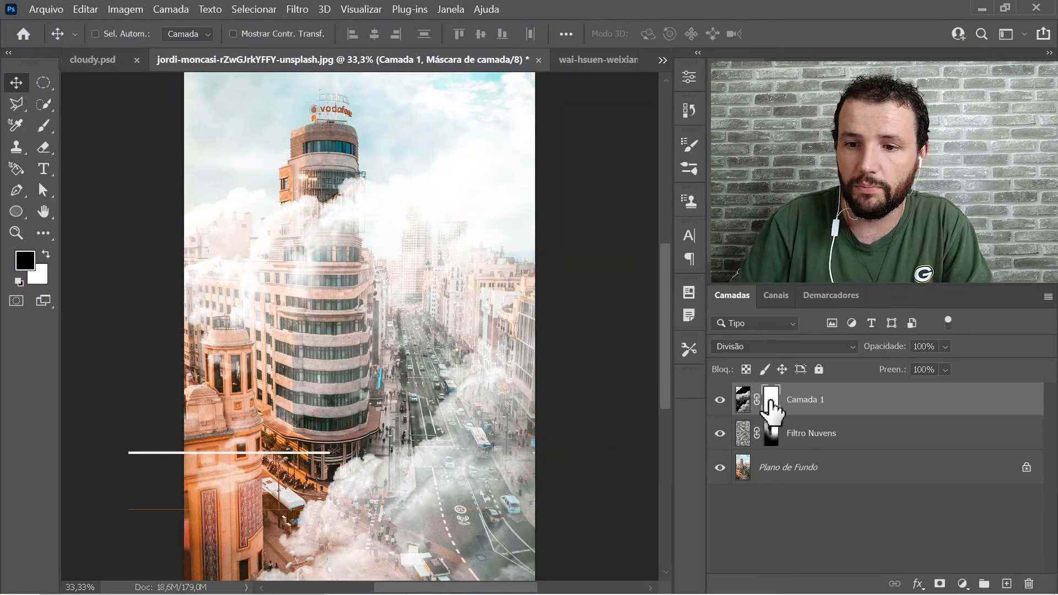
key("b")
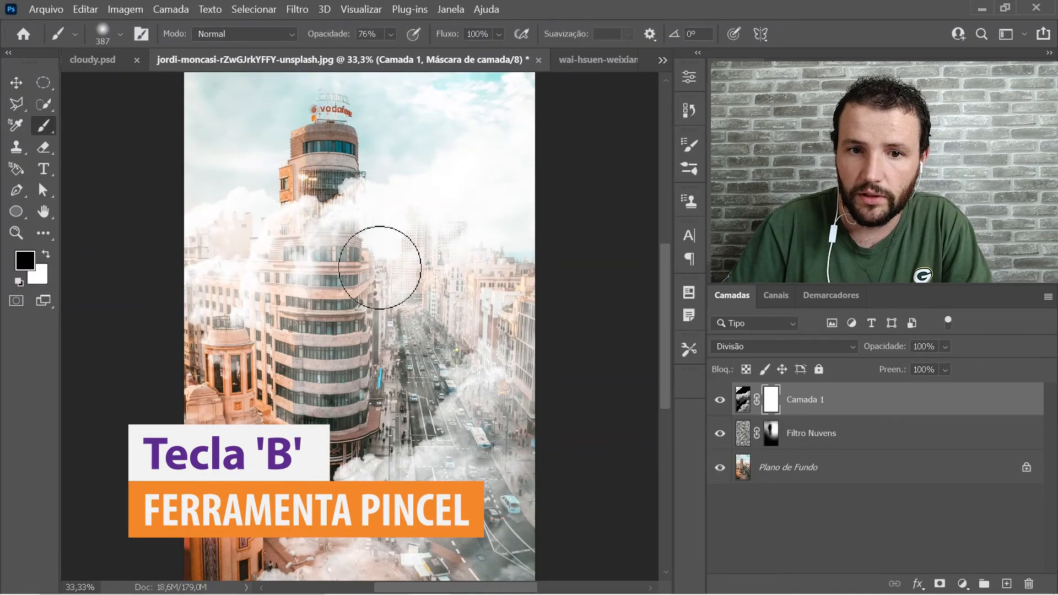
mouse_move(314, 199)
left_mouse_down()
mouse_move(320, 277)
mouse_move(321, 171)
mouse_move(331, 240)
mouse_move(335, 170)
mouse_move(334, 223)
mouse_move(329, 186)
mouse_move(318, 241)
mouse_move(314, 219)
mouse_move(316, 311)
mouse_move(311, 285)
left_mouse_up()
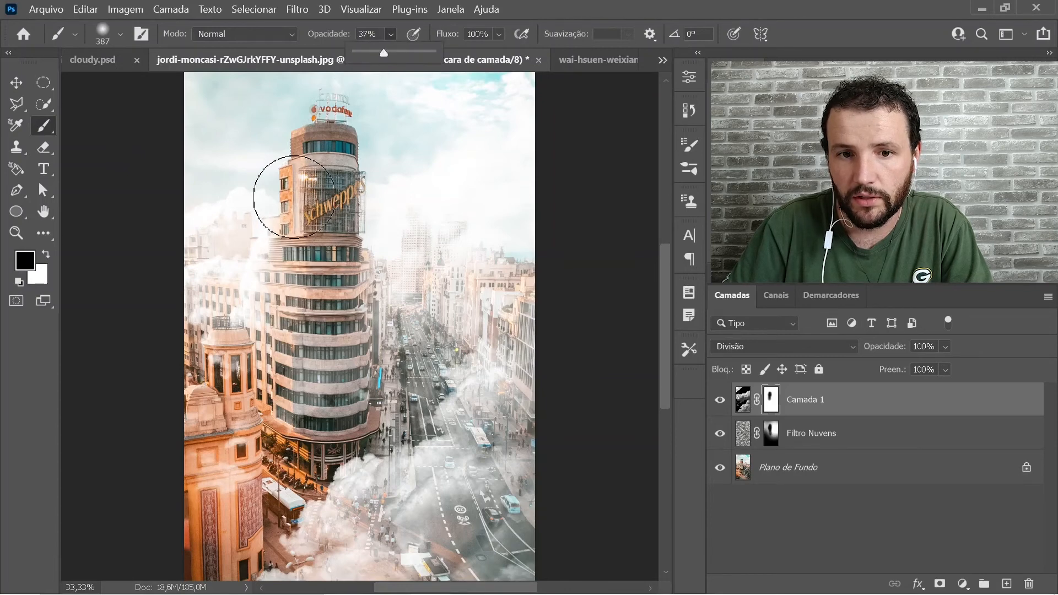
mouse_move(294, 196)
left_mouse_down()
mouse_move(247, 295)
mouse_move(296, 282)
left_mouse_up()
mouse_move(321, 242)
left_mouse_down()
mouse_move(362, 328)
mouse_move(362, 354)
mouse_move(326, 369)
mouse_move(310, 430)
left_mouse_up()
- Paint with black on the Camada 1 mask over the tower's base, plaza and foreground street, enlarging the brush to 915 px
key("space")
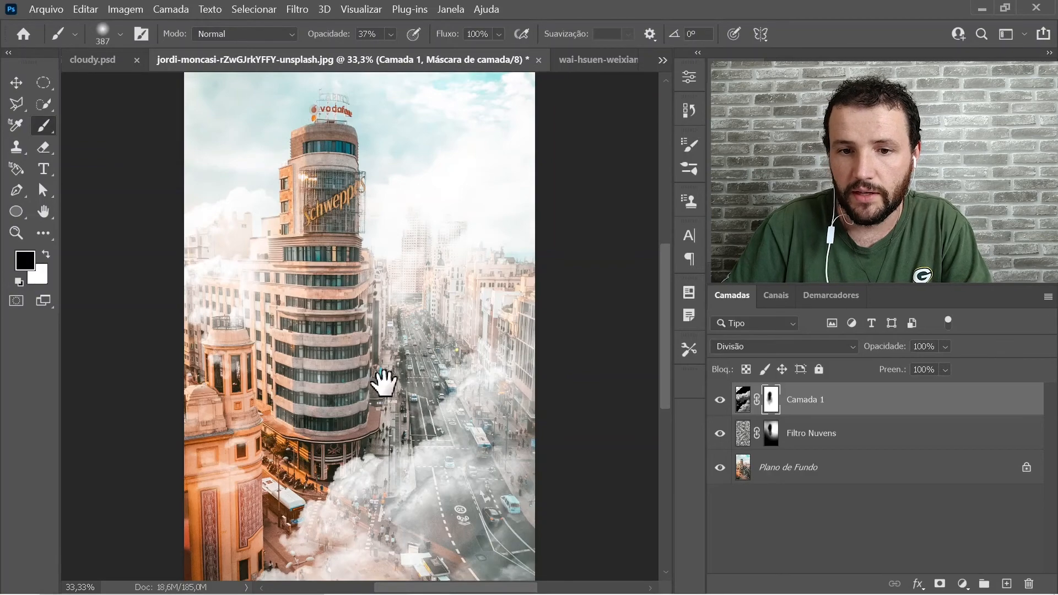
mouse_move(385, 382)
left_mouse_down()
mouse_move(324, 279)
mouse_move(329, 309)
left_mouse_up()
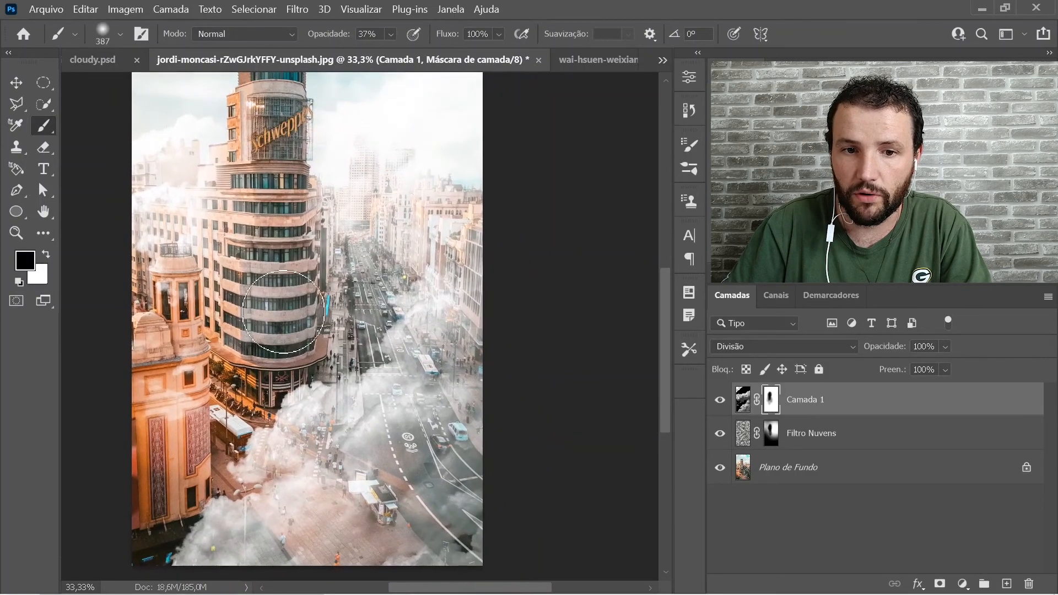
mouse_move(297, 352)
left_mouse_down()
mouse_move(307, 436)
mouse_move(271, 455)
mouse_move(331, 448)
mouse_move(324, 422)
mouse_move(352, 463)
mouse_move(258, 474)
mouse_move(210, 522)
mouse_move(224, 521)
left_mouse_up()
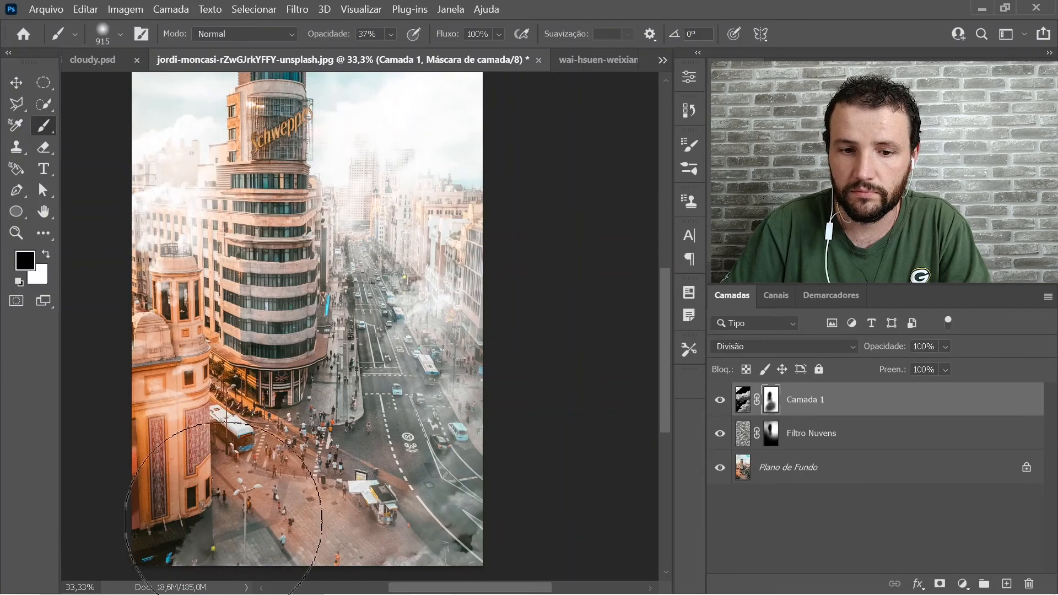
- View the whole composite in full-screen mode with the menu bar
key("z")
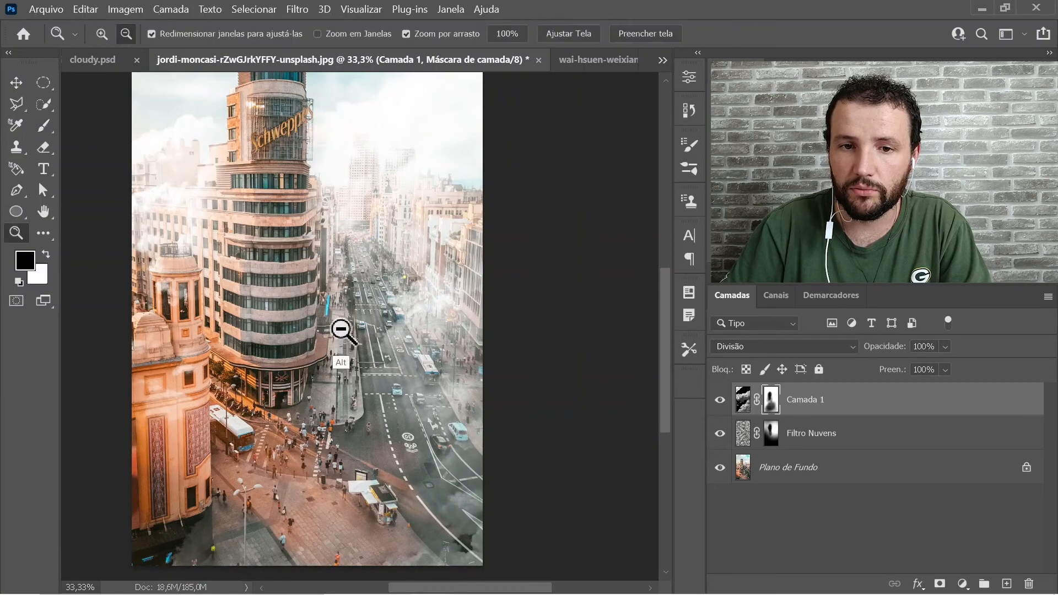
left_click(341, 328, "alt")
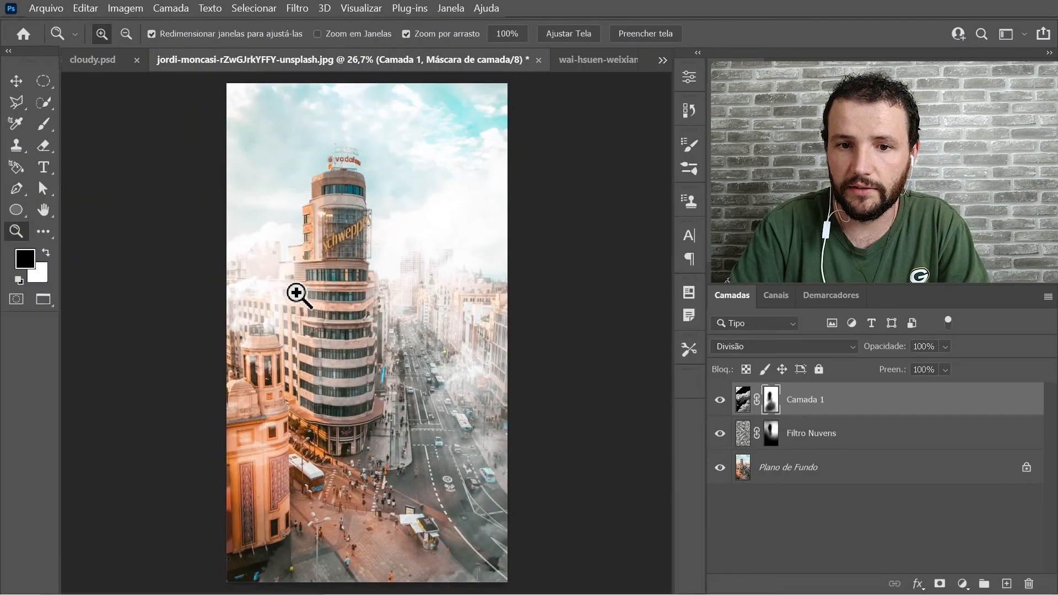
key("f")
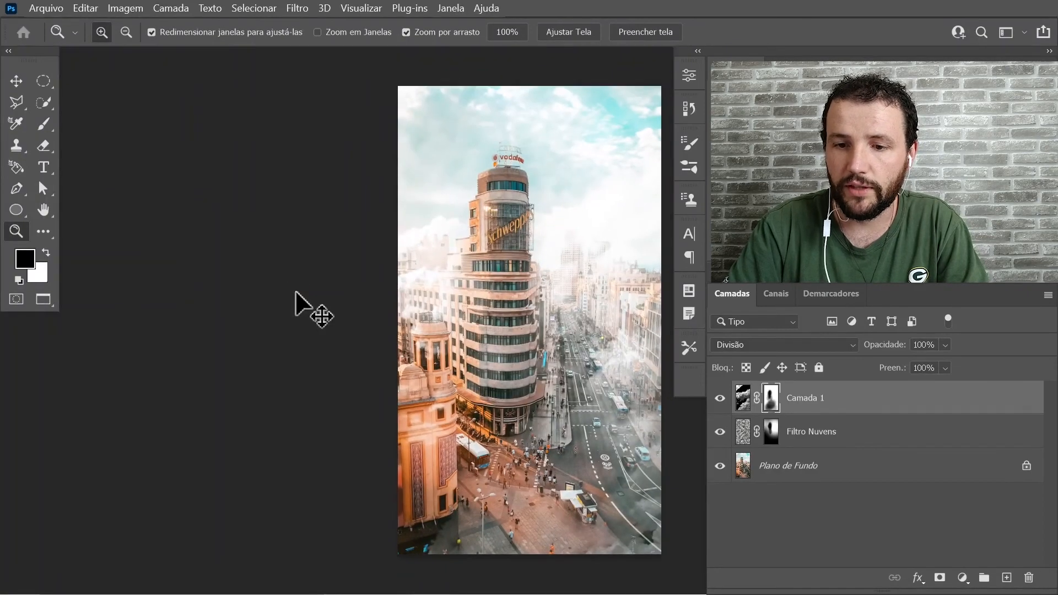